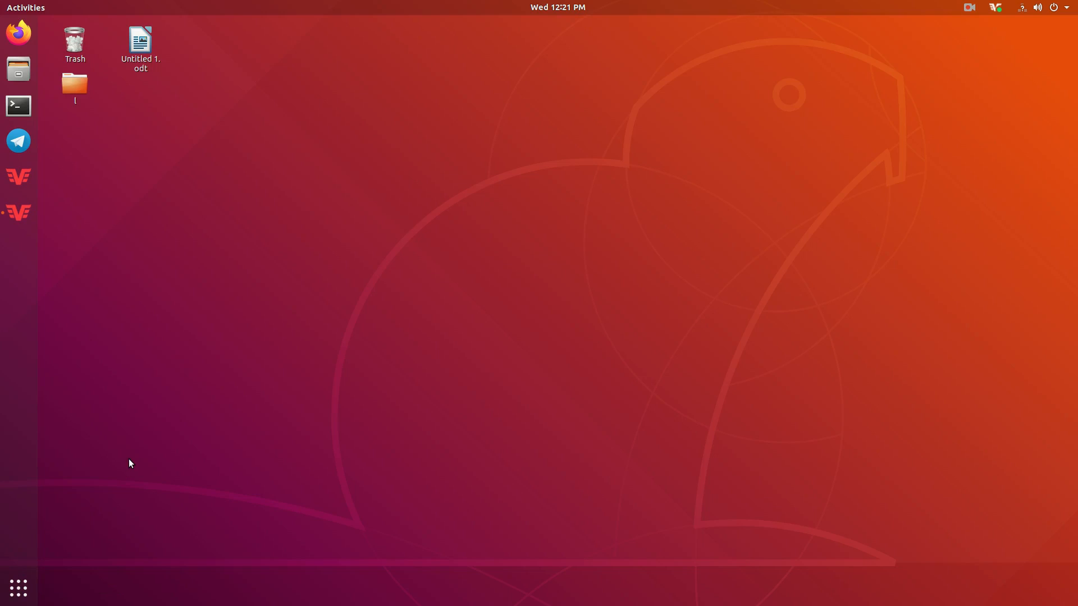
- Show the full grid of installed applications from the dock's Show Applications button
click(19, 588)
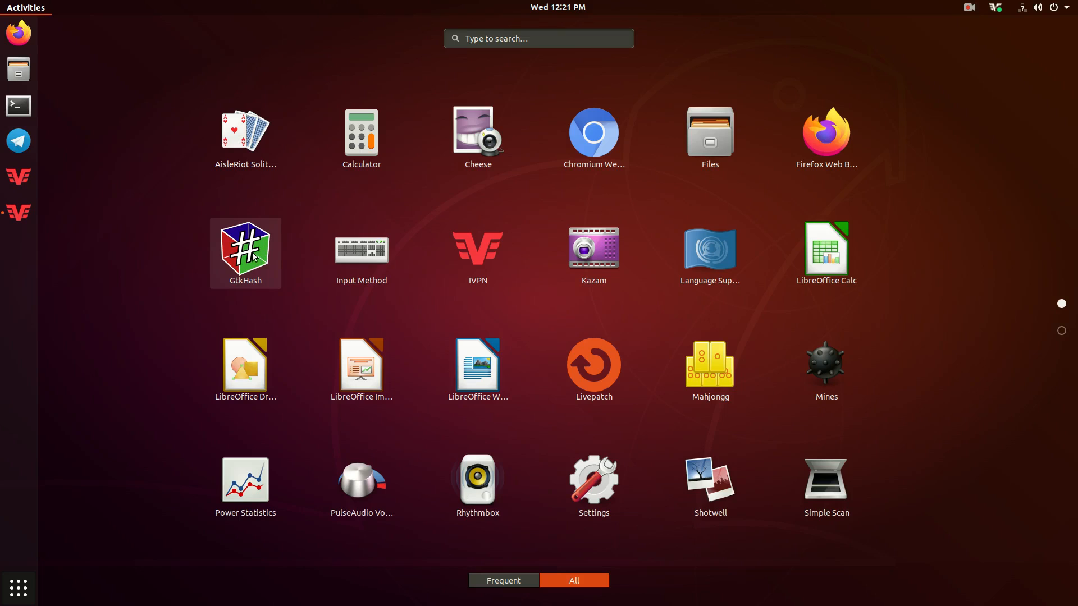
- Search Ubuntu Software for 'gtk', confirm GtkHash 1.4 is installed, then quit the store
click(1060, 330)
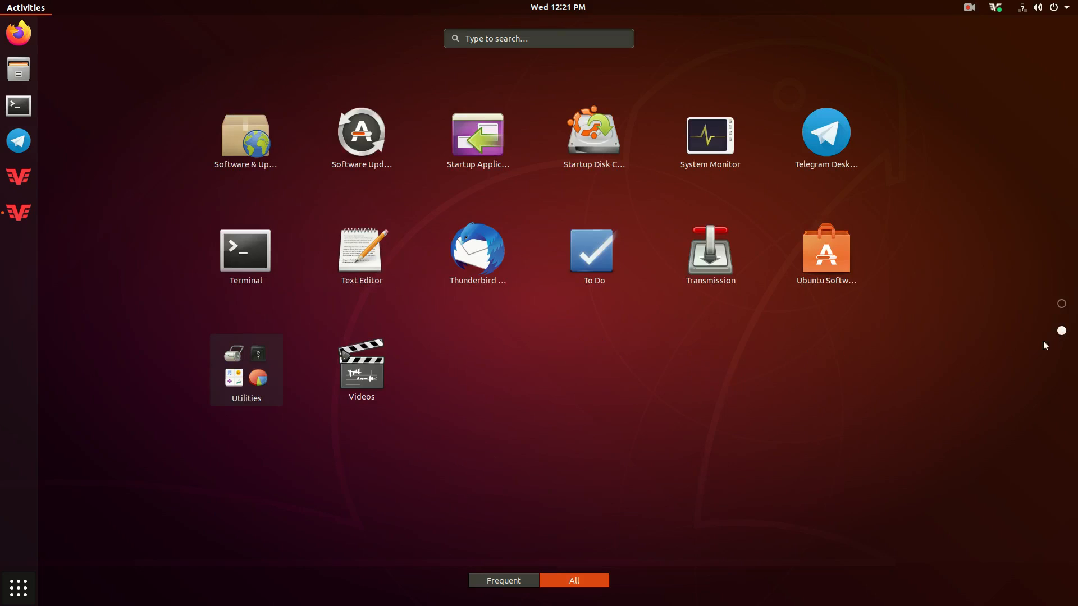
click(815, 264)
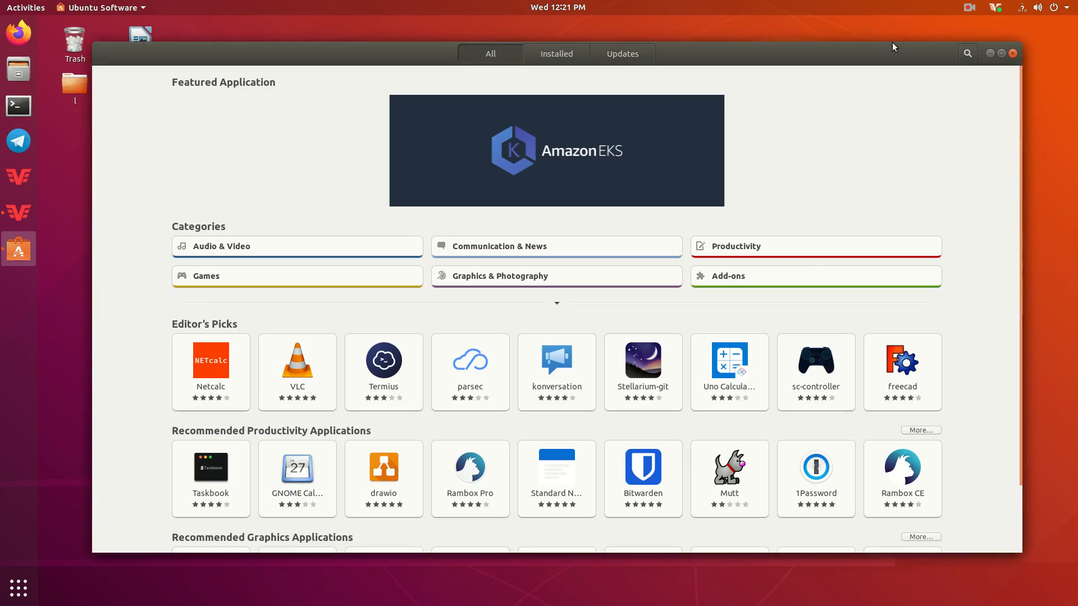
click(964, 62)
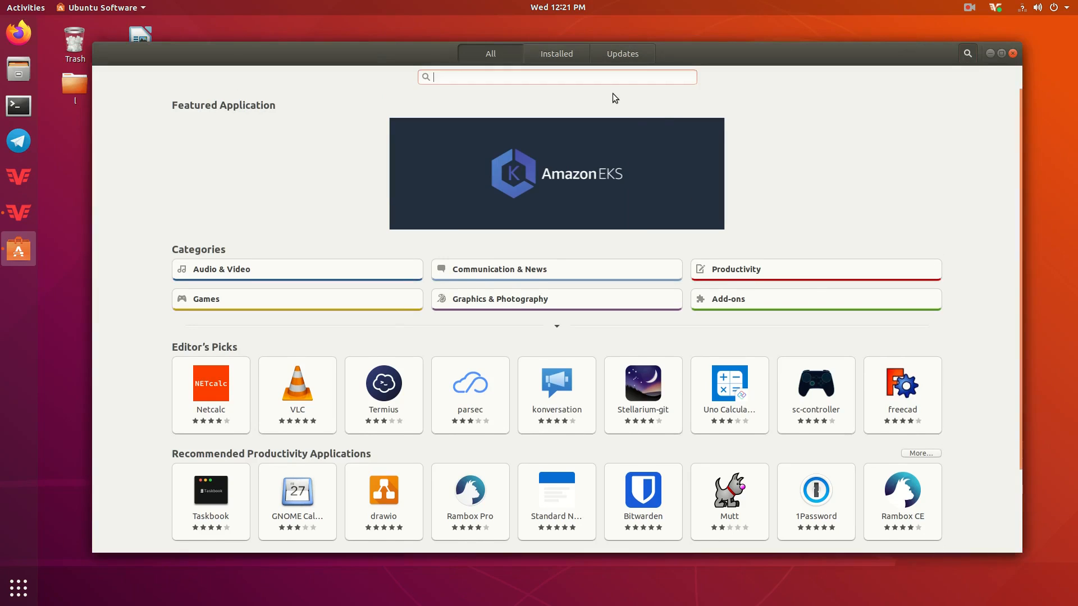
text(gtk)
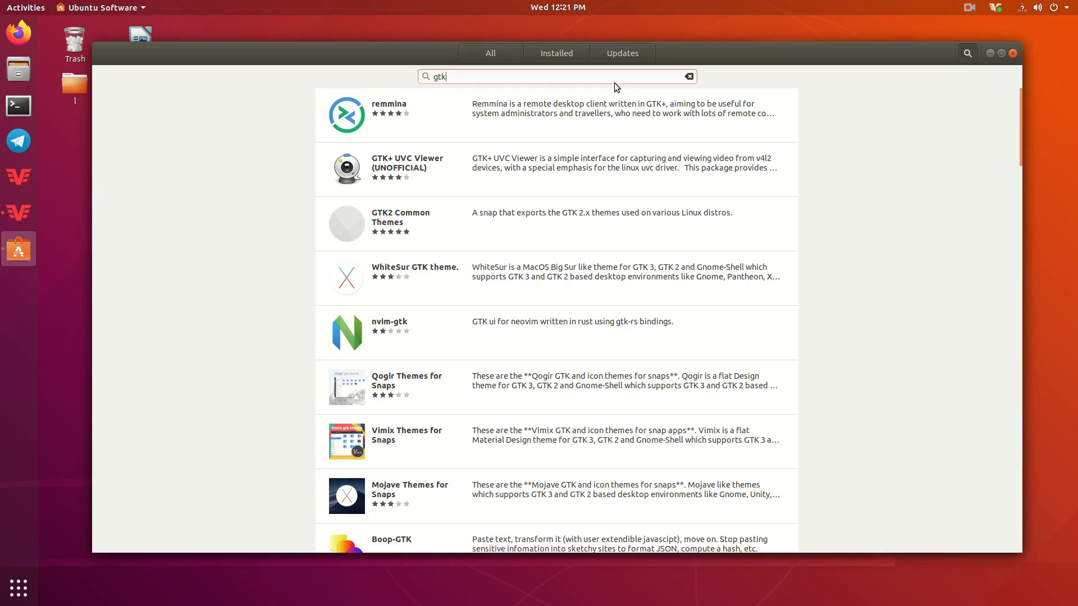
scroll(388, 314, down, 10)
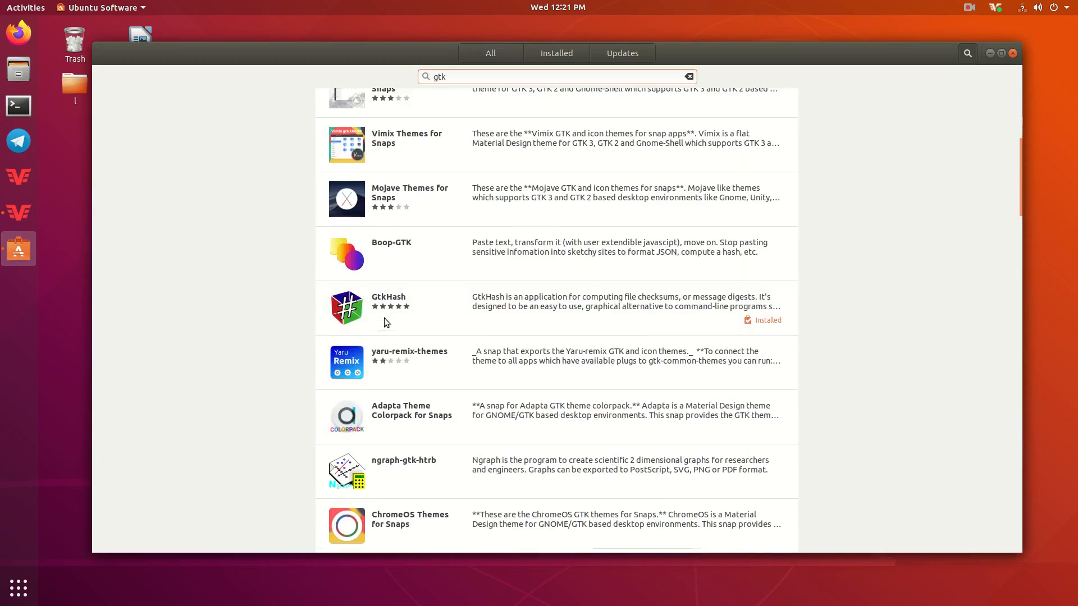
click(423, 302)
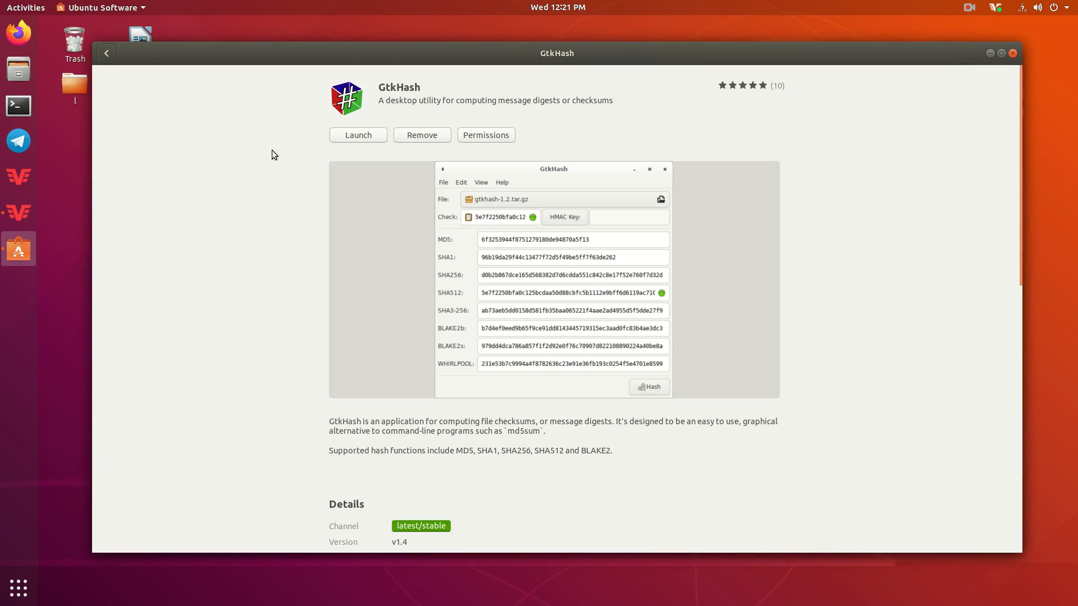
key(ctrl+q)
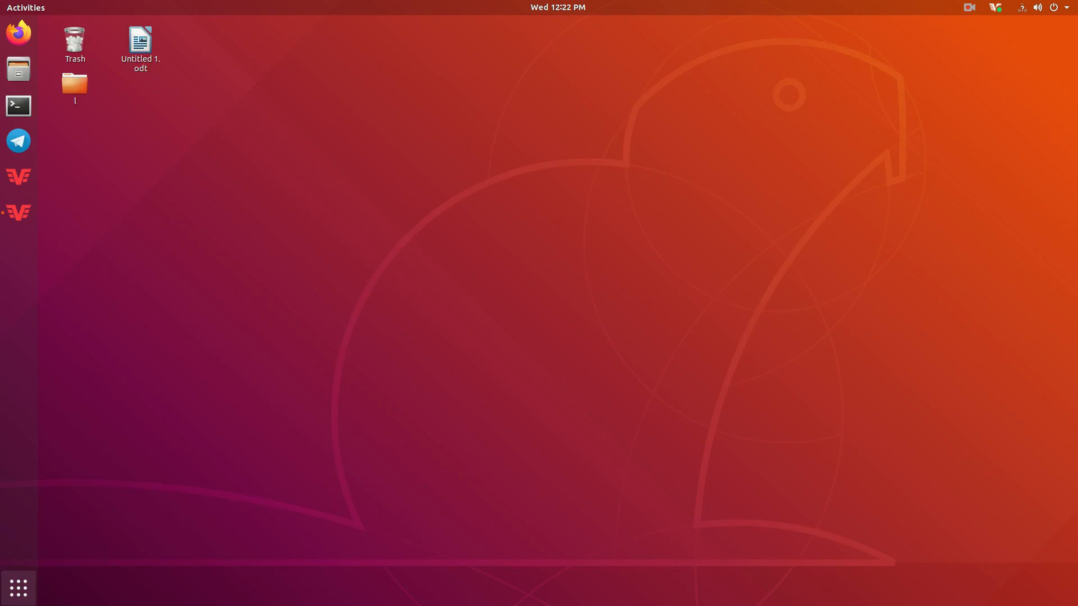
- Launch Chromium and go to the GUI Wallet section of getmonero.org Downloads
click(18, 588)
click(584, 153)
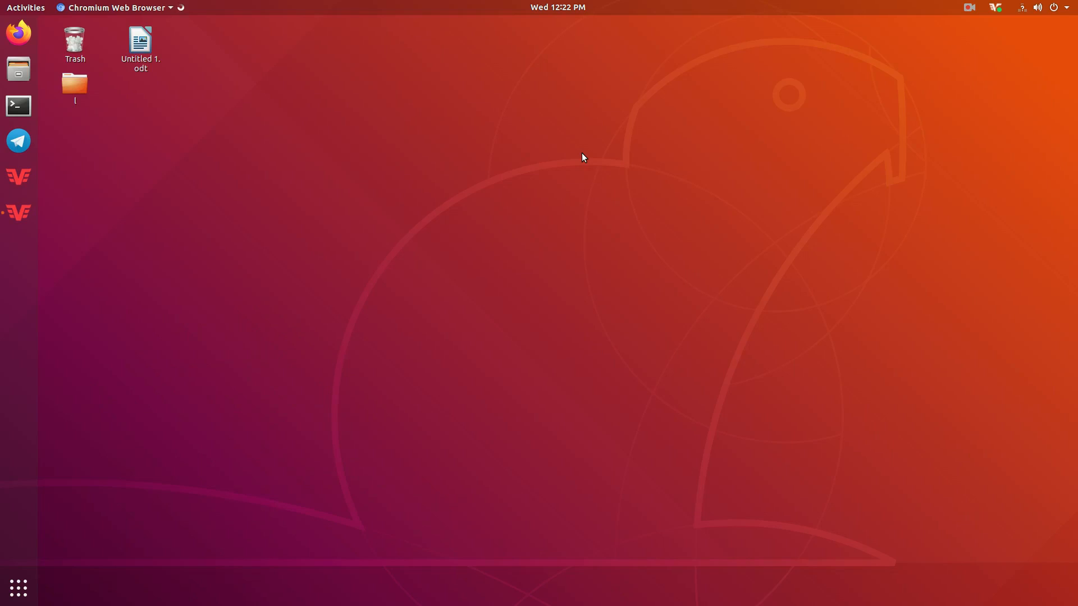
click(180, 53)
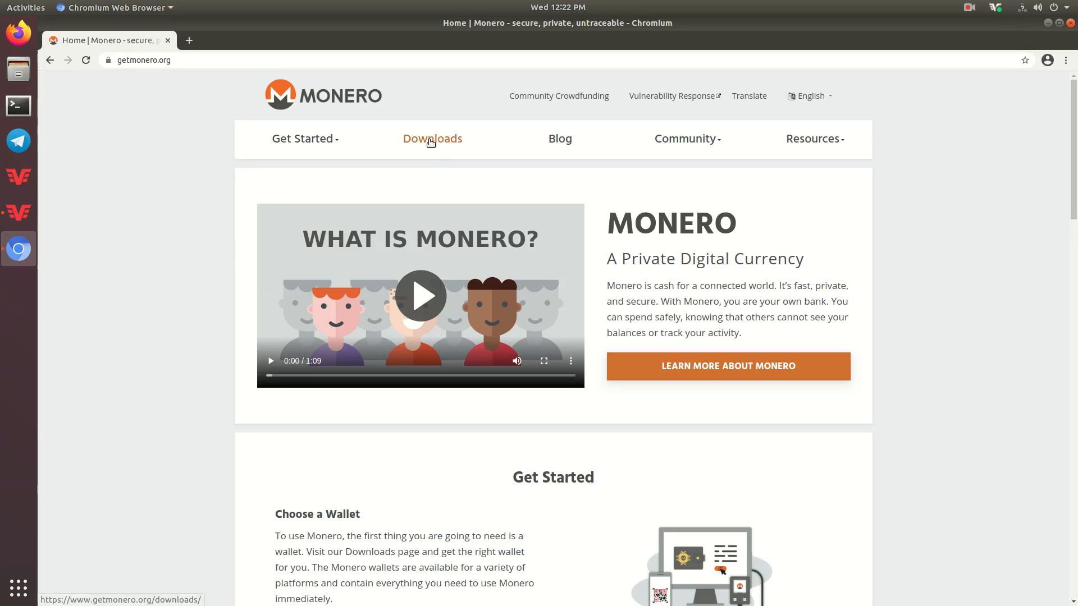
click(429, 139)
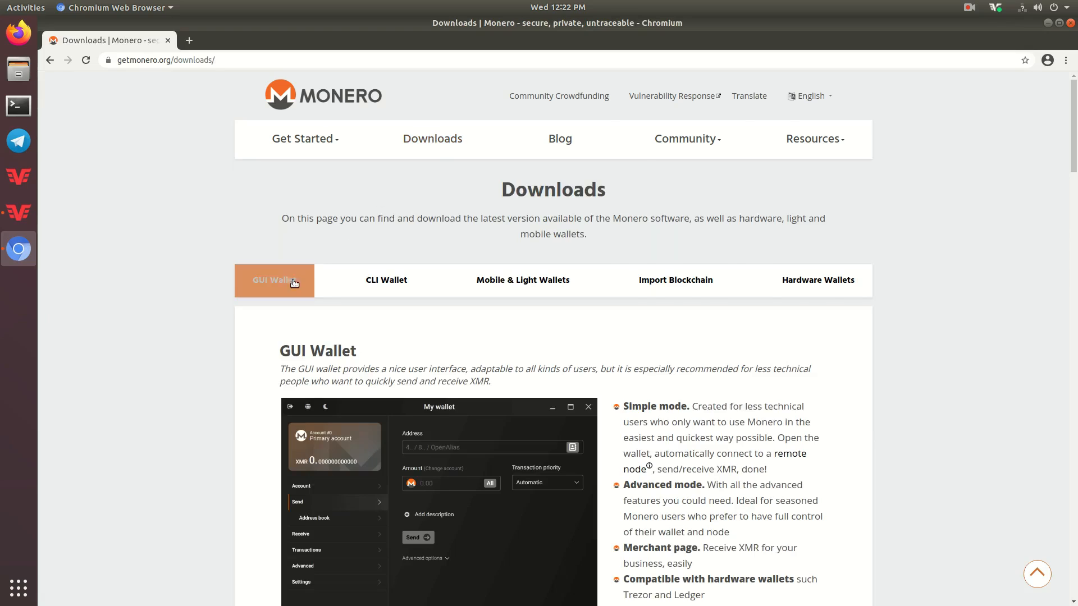
click(275, 280)
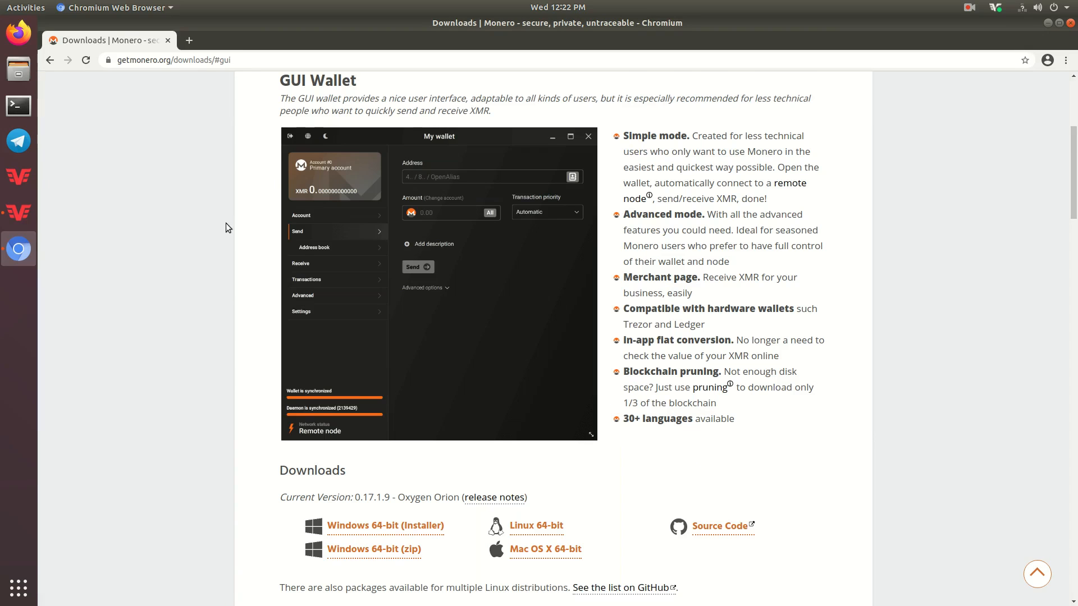
scroll(219, 228, down, 3)
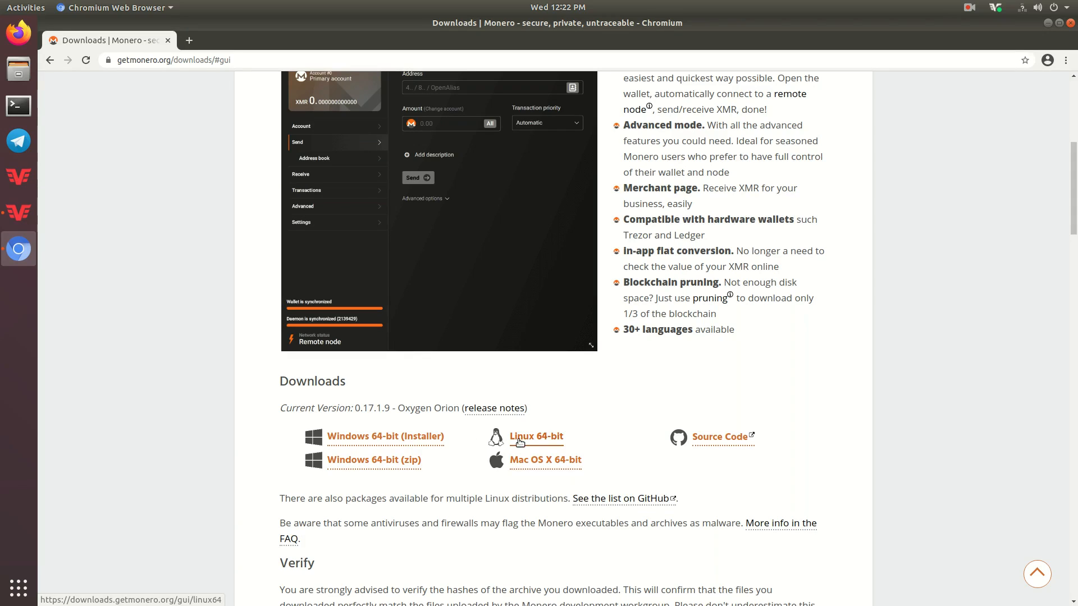
scroll(519, 443, down, 2)
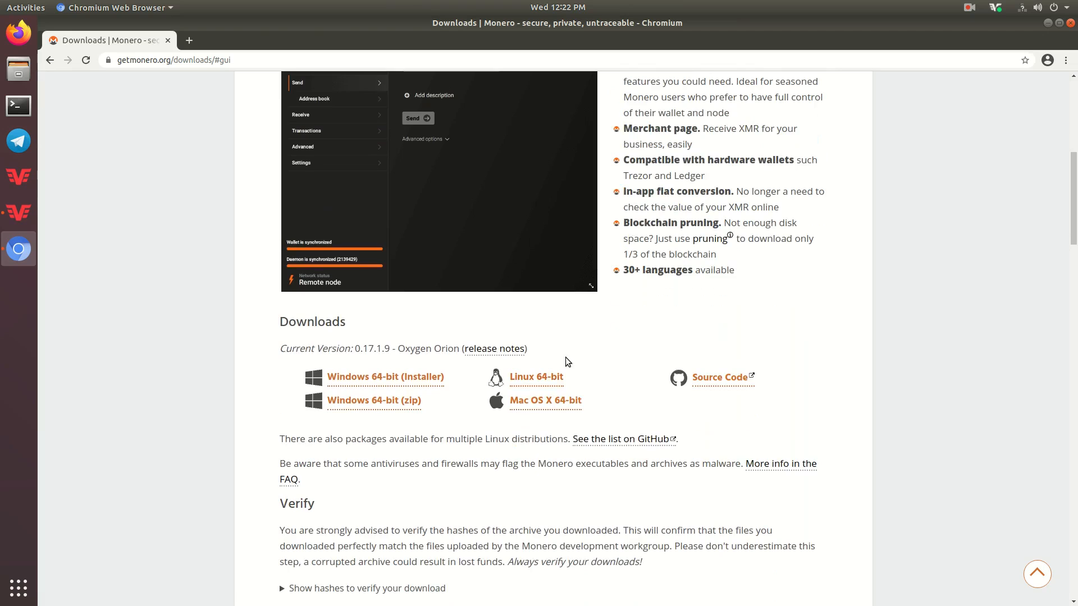
- Shrink the Chromium window onto the right side, keeping the 0.17.1.9 Linux 64-bit download visible
drag(344, 25, 666, 64)
scroll(670, 310, down, 6)
scroll(671, 310, down, 3)
scroll(672, 310, up, 1)
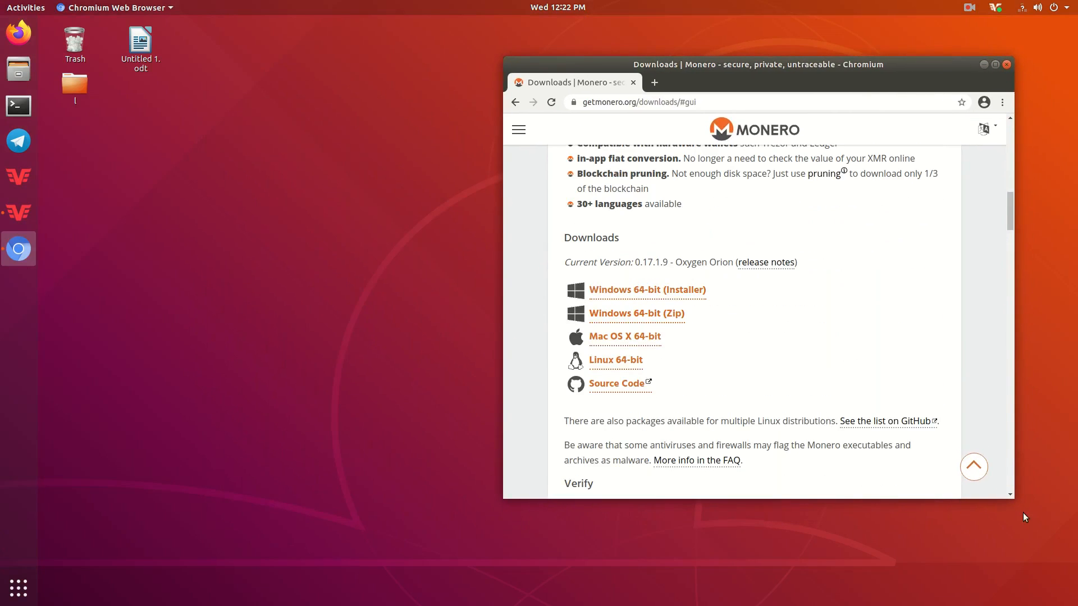
drag(1013, 495, 1056, 553)
scroll(547, 365, up, 2)
scroll(620, 363, down, 5)
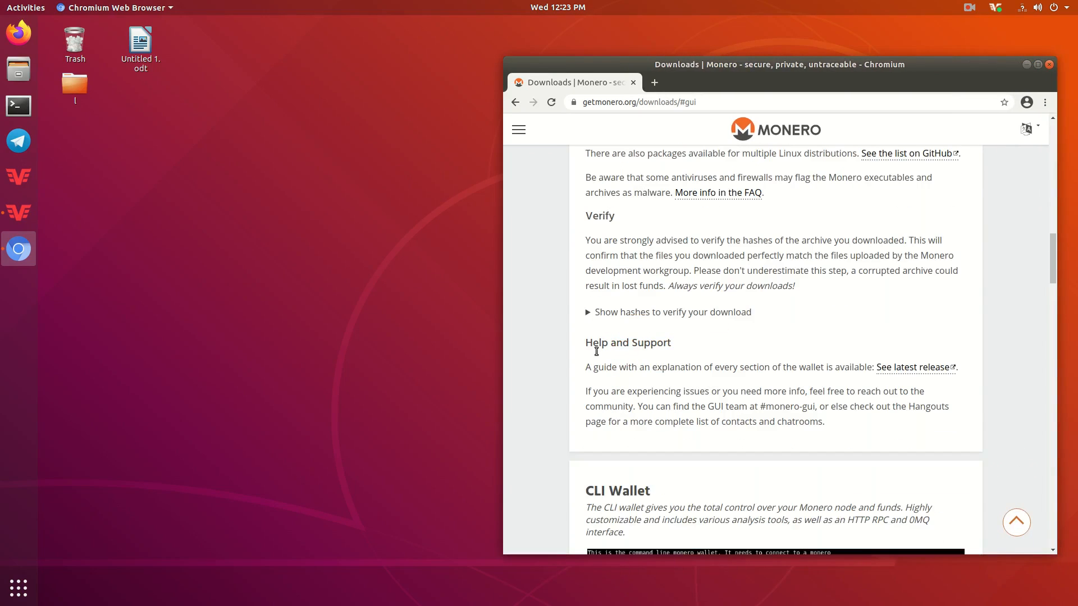
click(22, 62)
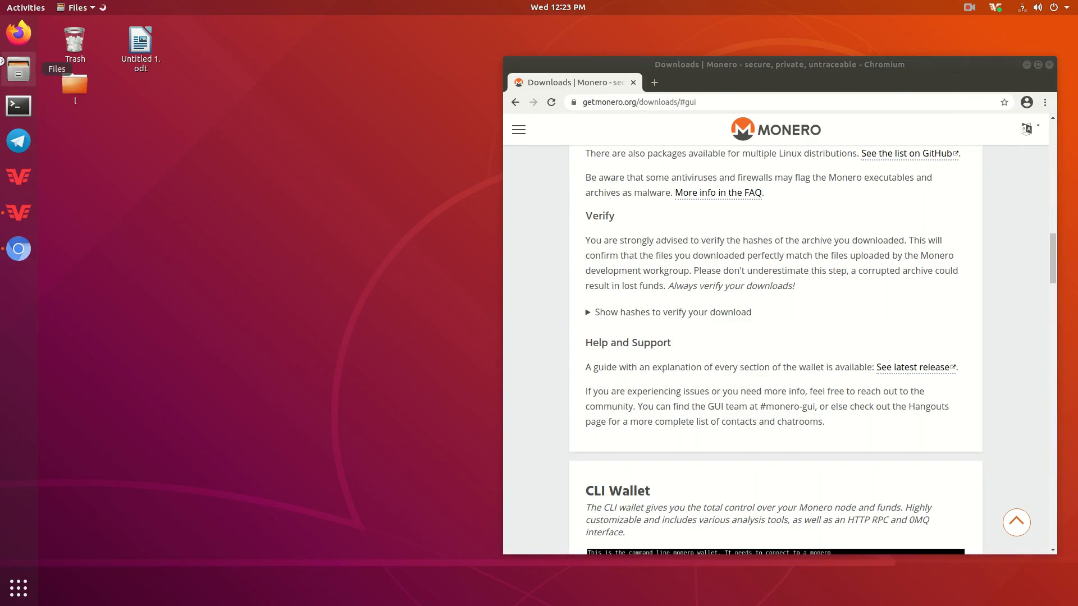
- Show Downloads with the monero-gui-linux-x64-v0.17.1.9.tar.bz2 archive in a Files window moved left
click(515, 216)
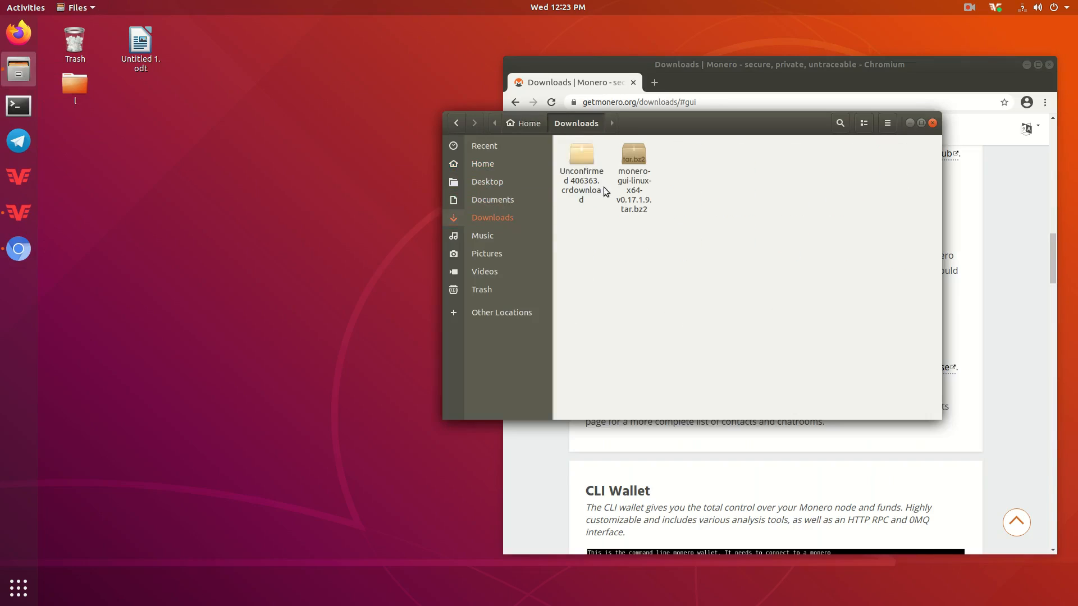
click(561, 186)
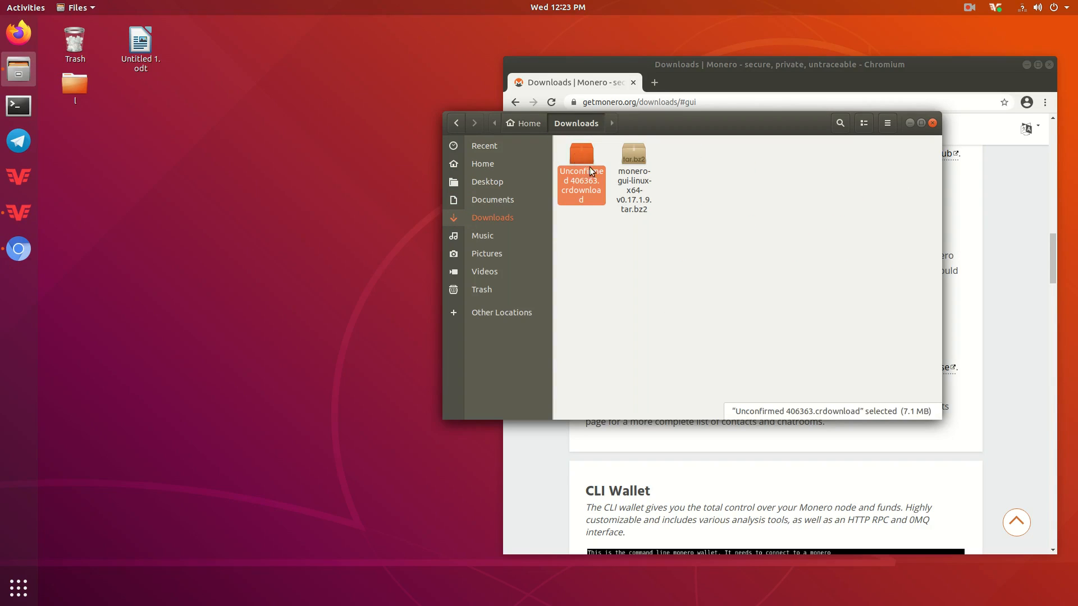
click(633, 159)
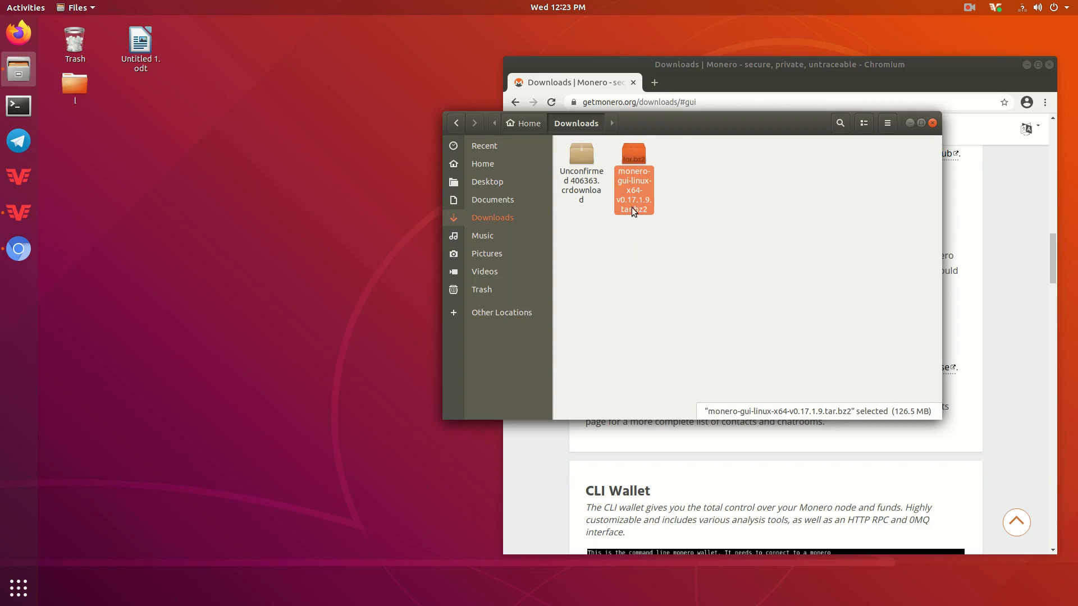
drag(682, 132, 377, 140)
click(389, 208)
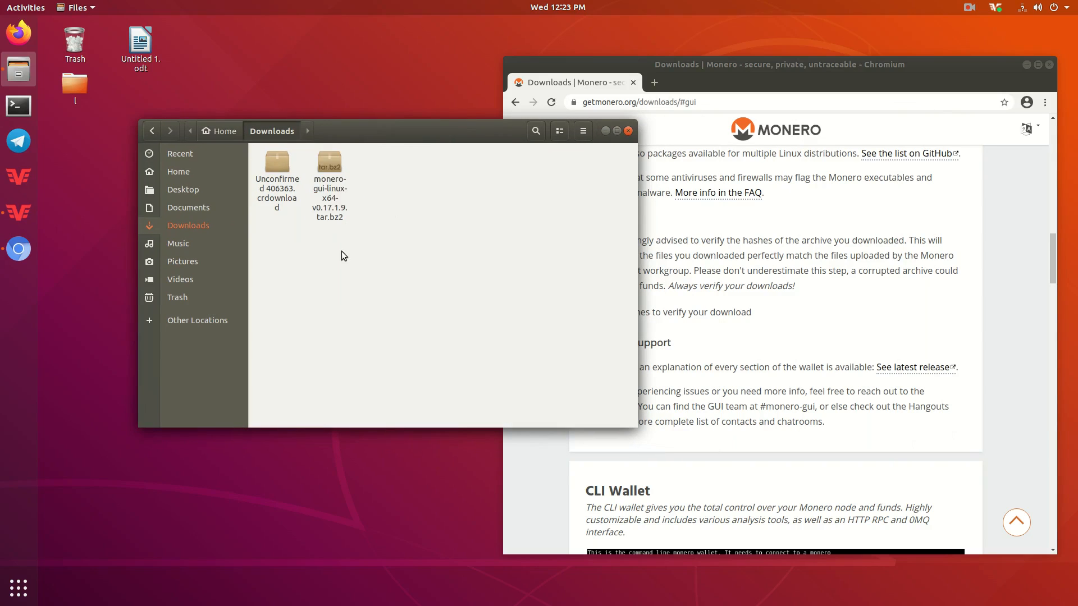
click(18, 587)
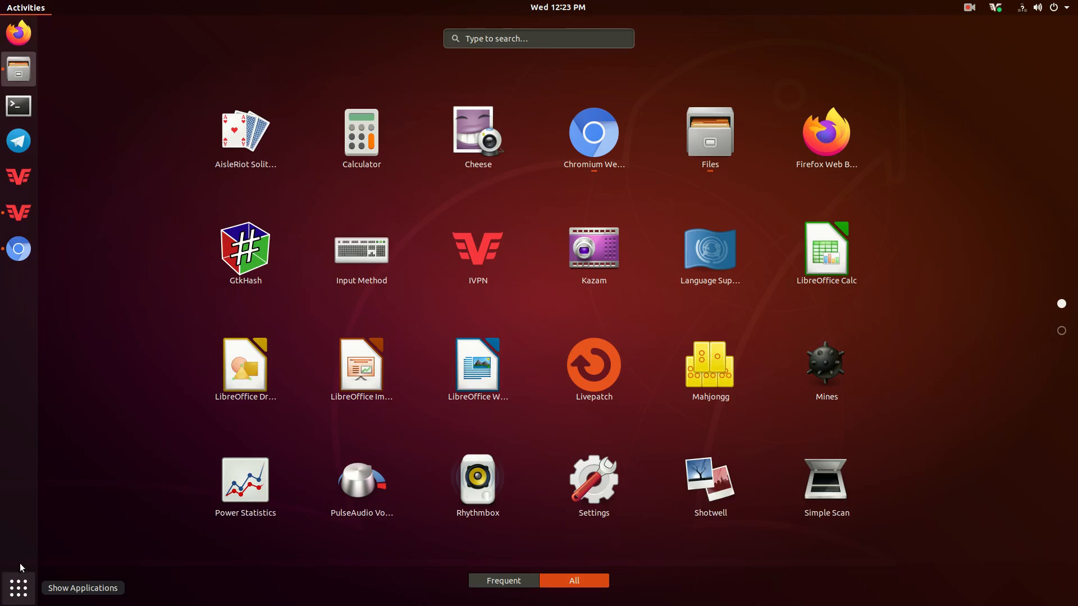
click(18, 588)
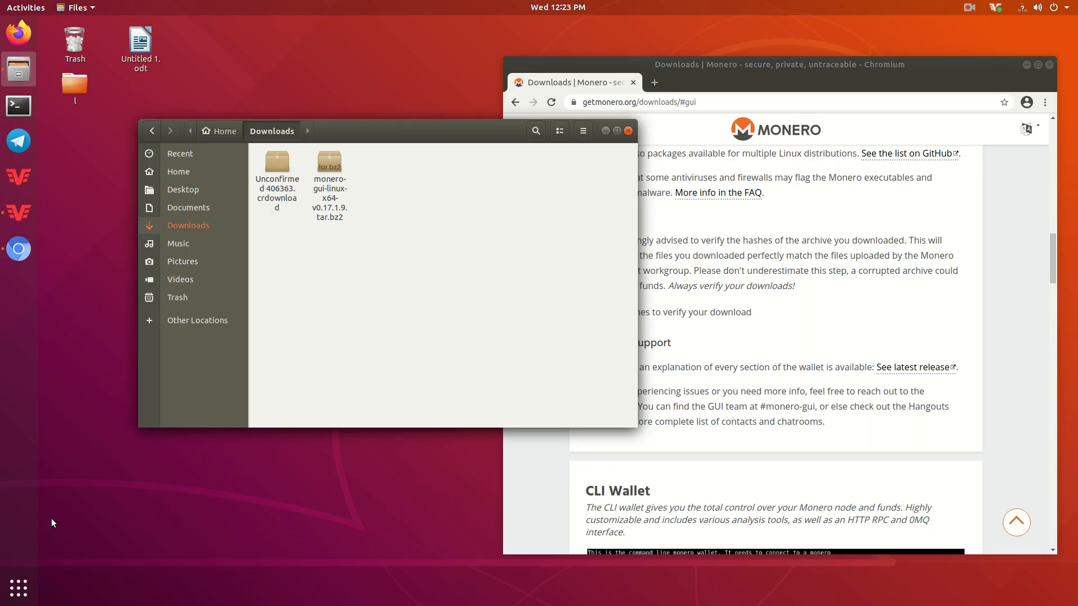
click(18, 587)
- Launch GtkHash and compute checksums for monero-gui-linux-x64-v0.17.1.9.tar.bz2 from Downloads
click(246, 250)
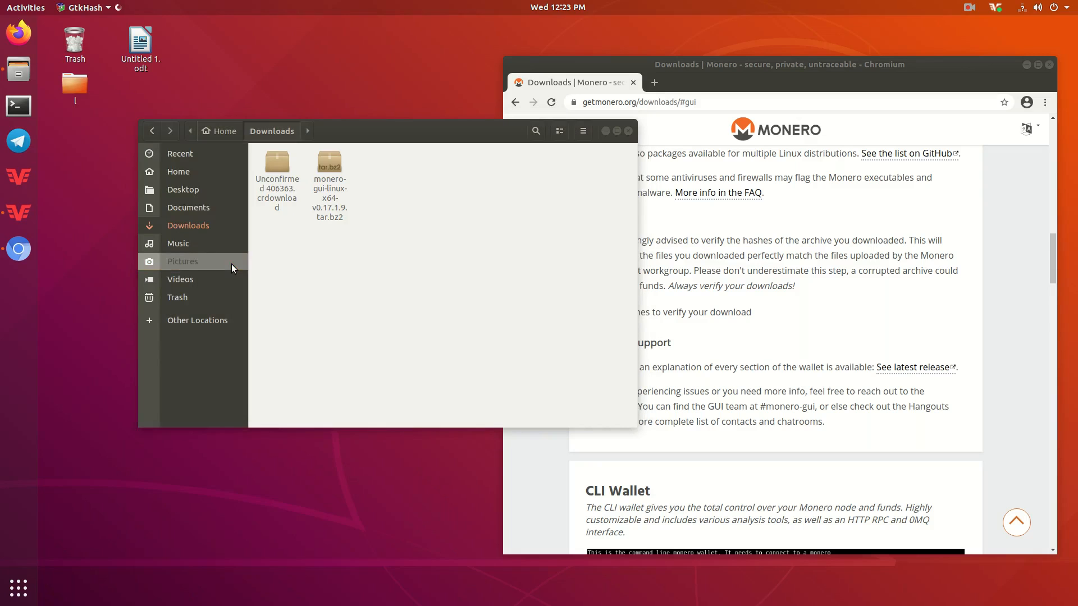
drag(306, 441, 742, 297)
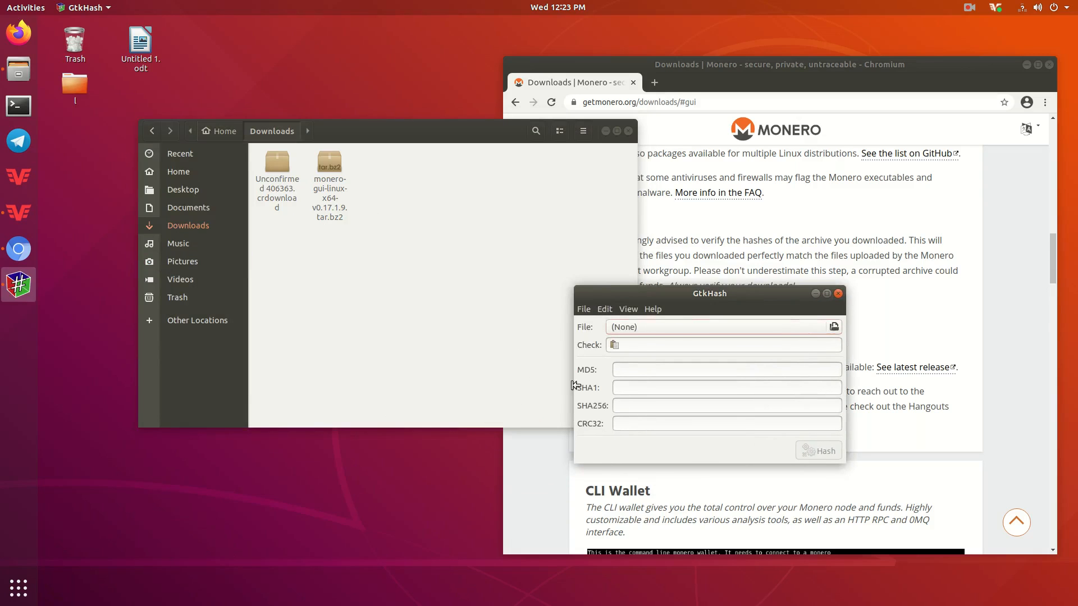
click(654, 327)
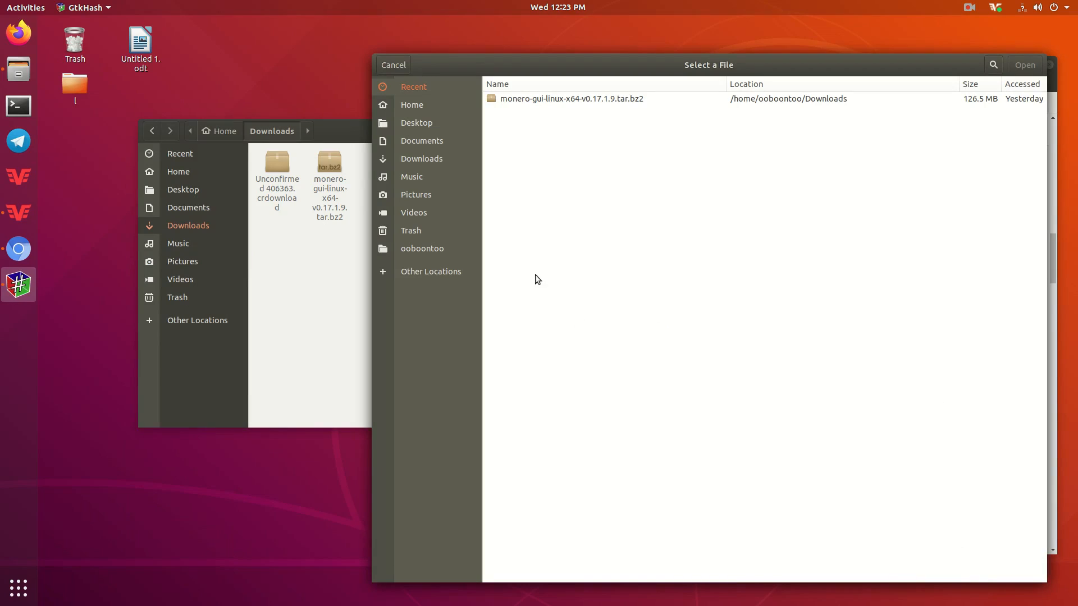
click(433, 157)
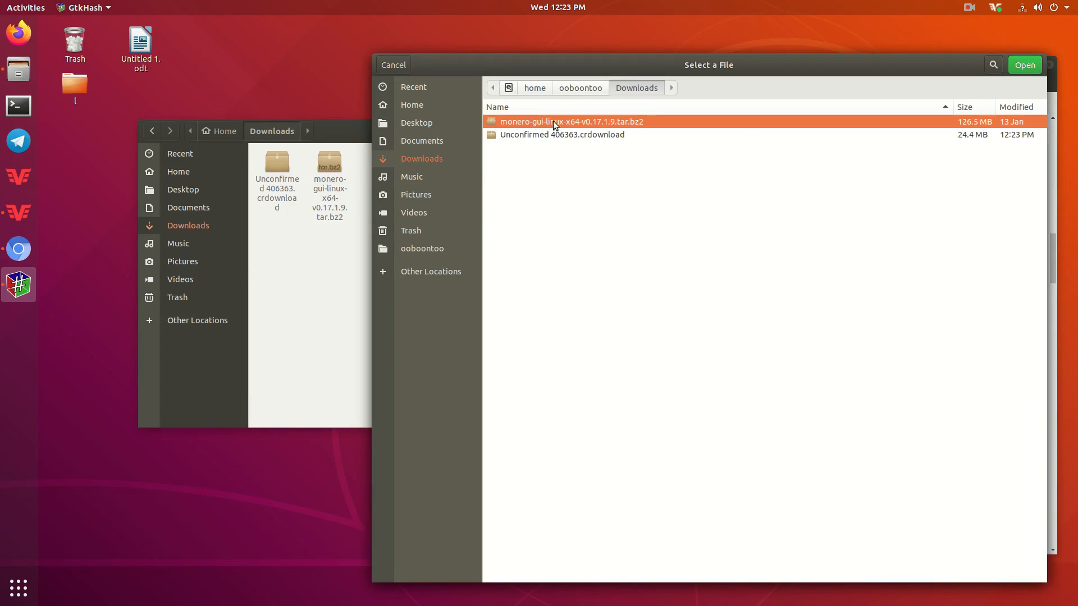
click(1025, 65)
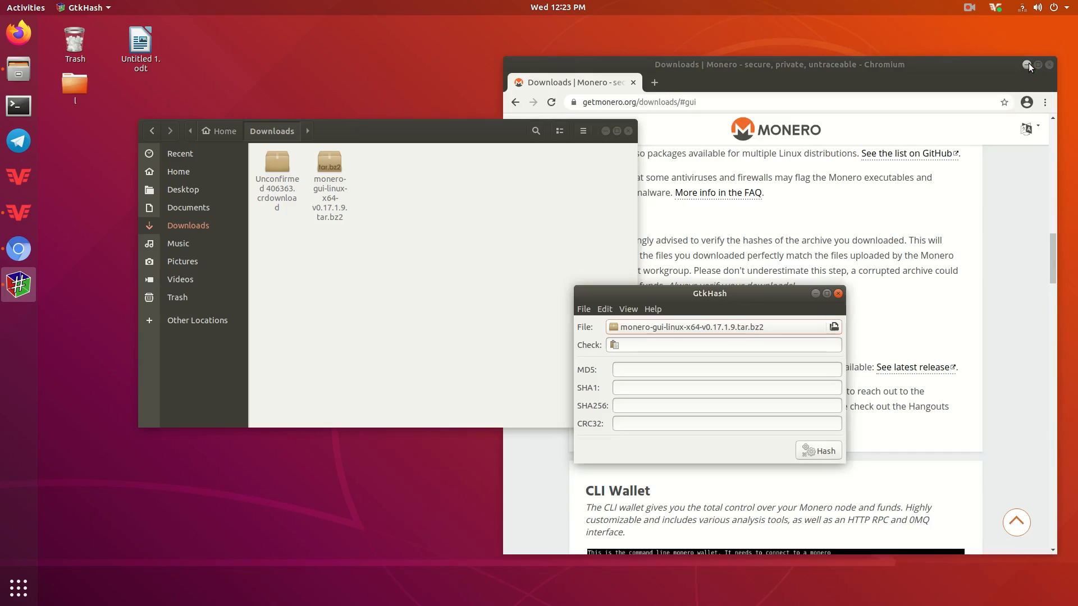
click(823, 451)
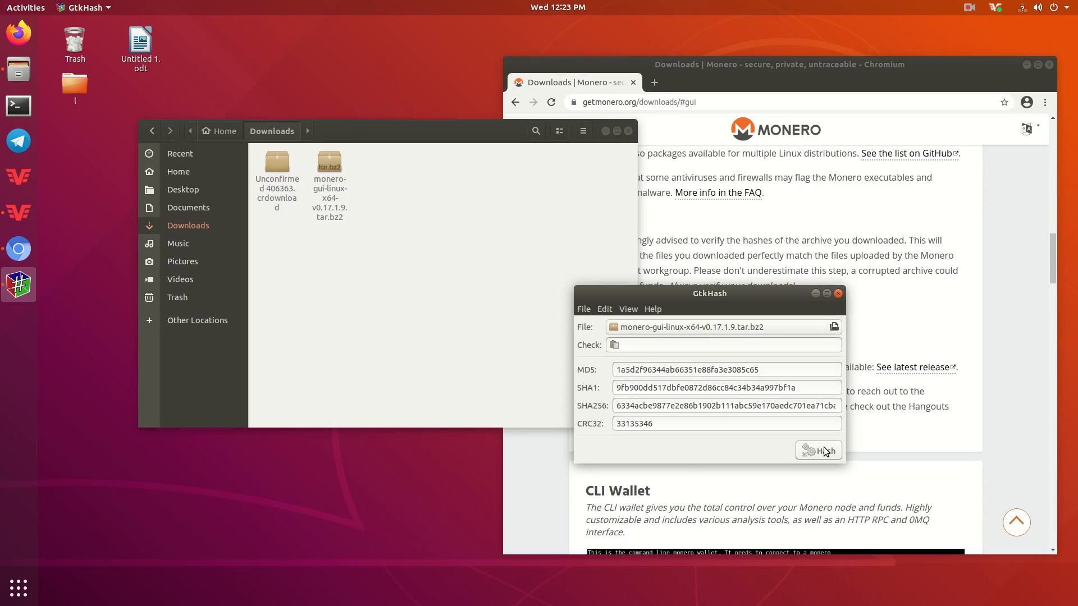
- Copy the computed SHA256 hash and move the GtkHash window to the lower left
double_click(630, 405)
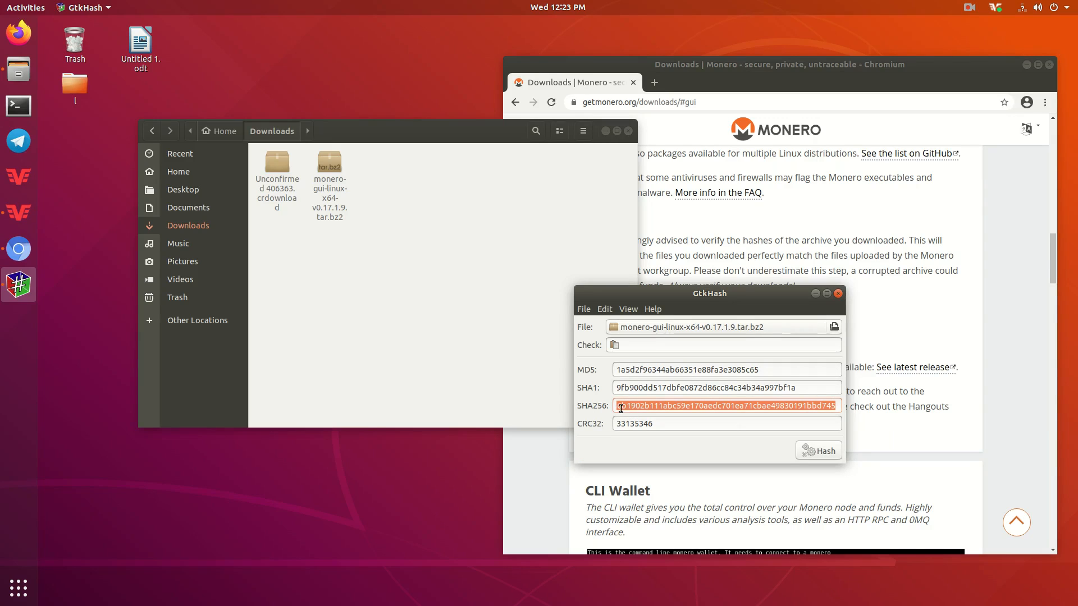
right_click(638, 402)
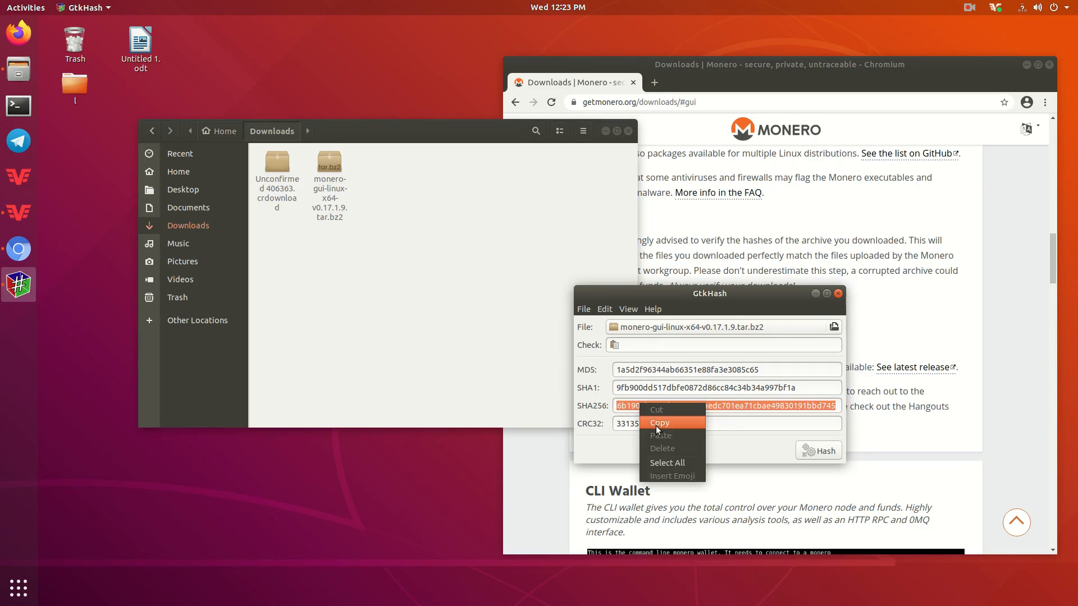
click(655, 425)
drag(724, 293, 291, 365)
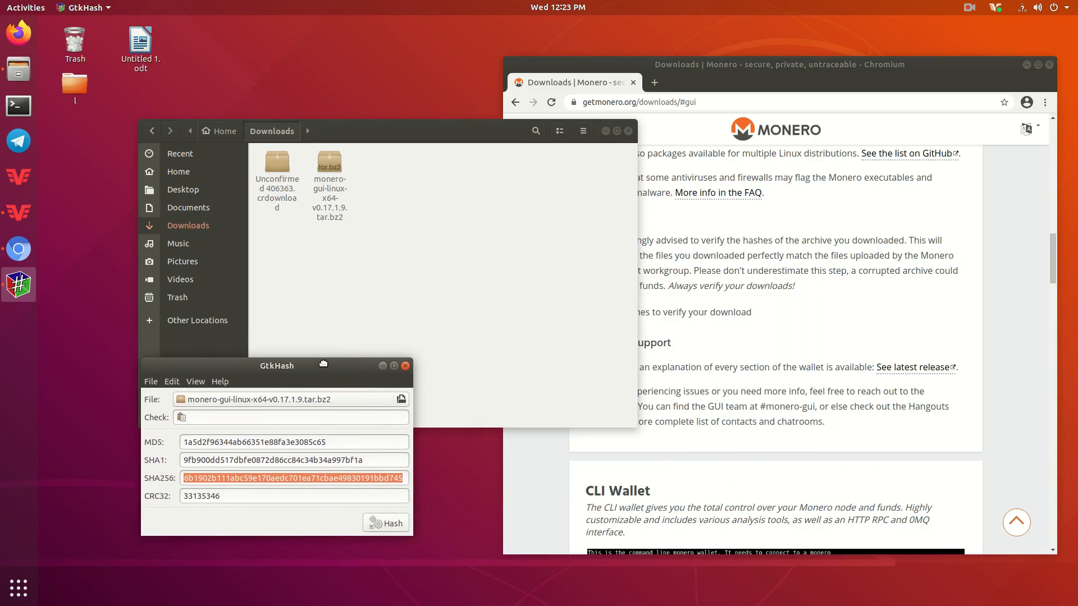
- Expand the SHA256 verification hash list on the GUI Wallet downloads page
click(706, 313)
click(870, 314)
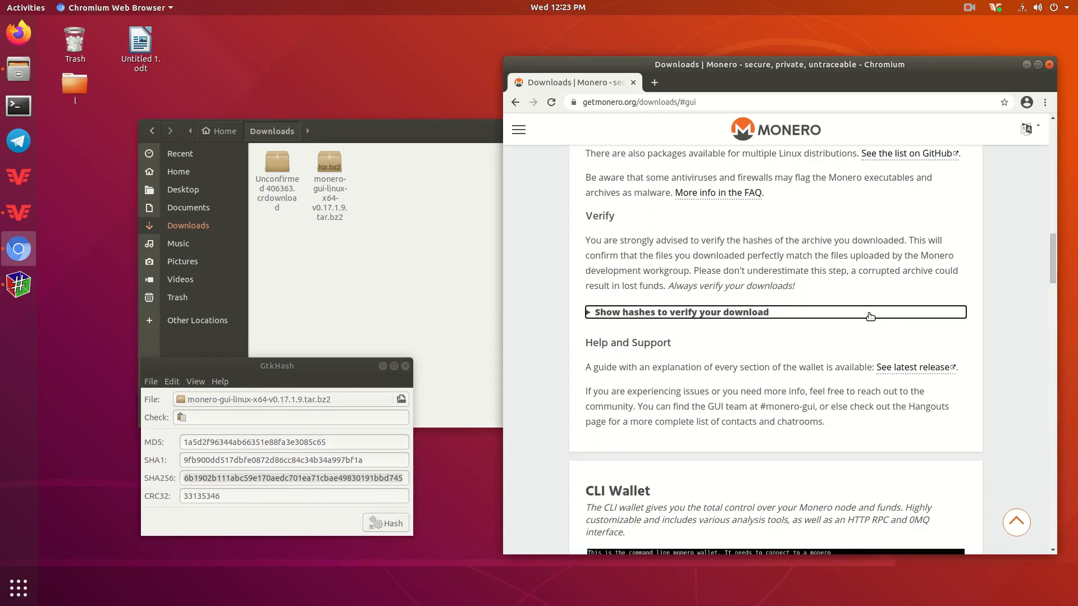
scroll(521, 314, down, 2)
click(594, 253)
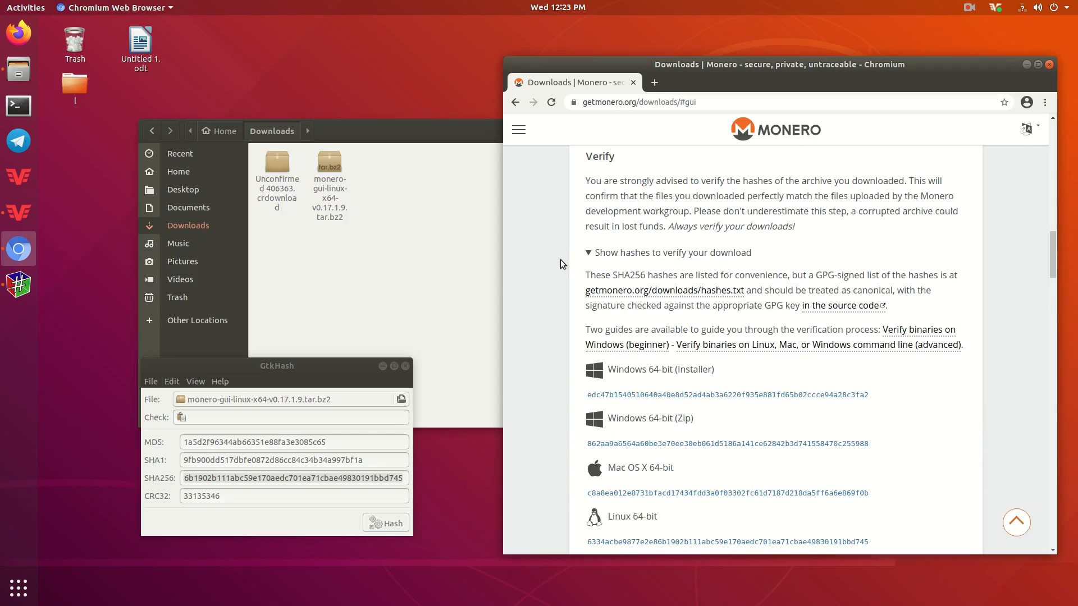
- Find the copied hash on the page and confirm it matches the Linux 64-bit entry
key(ctrl+f)
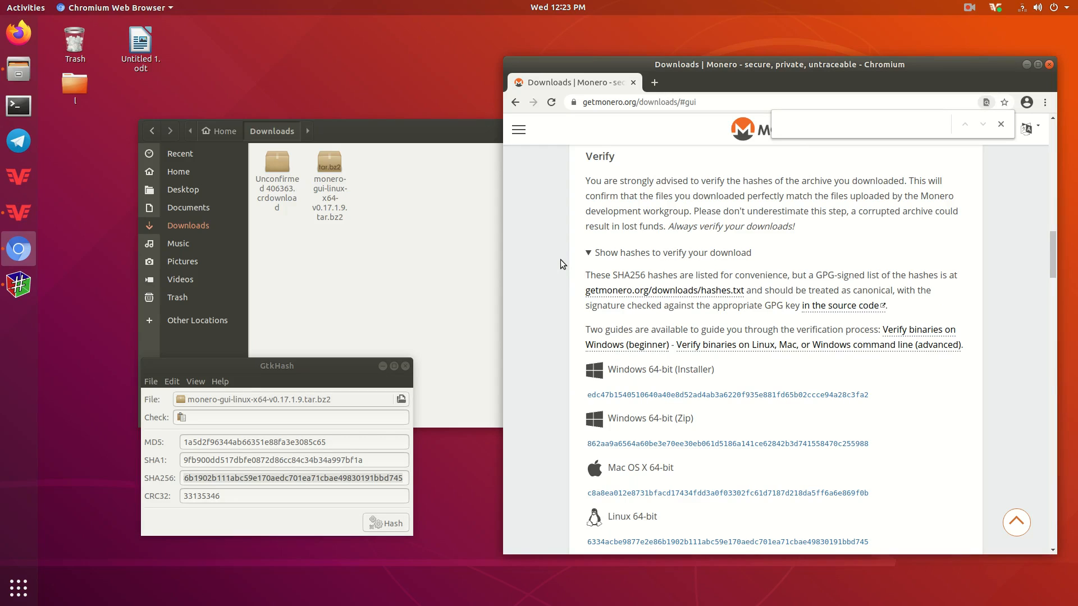
key(ctrl+v)
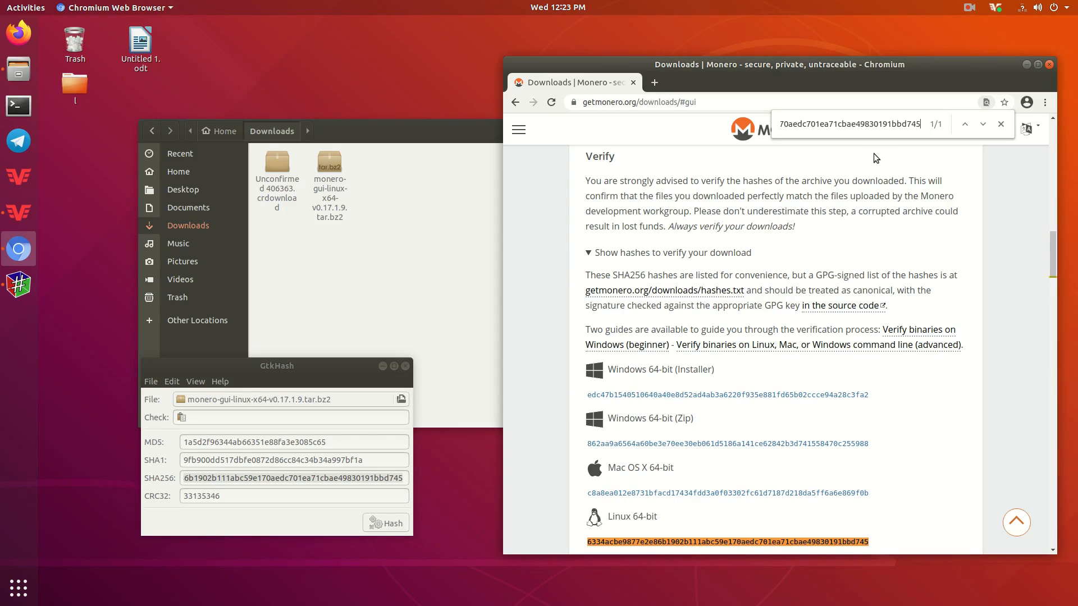
scroll(853, 250, down, 3)
scroll(852, 251, down, 1)
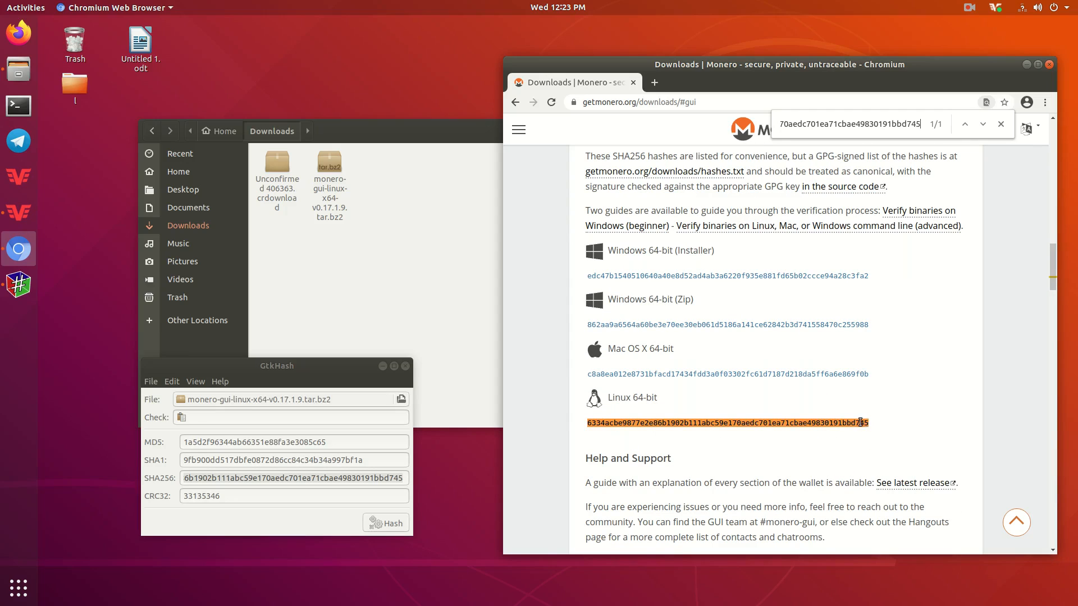
drag(587, 422, 875, 422)
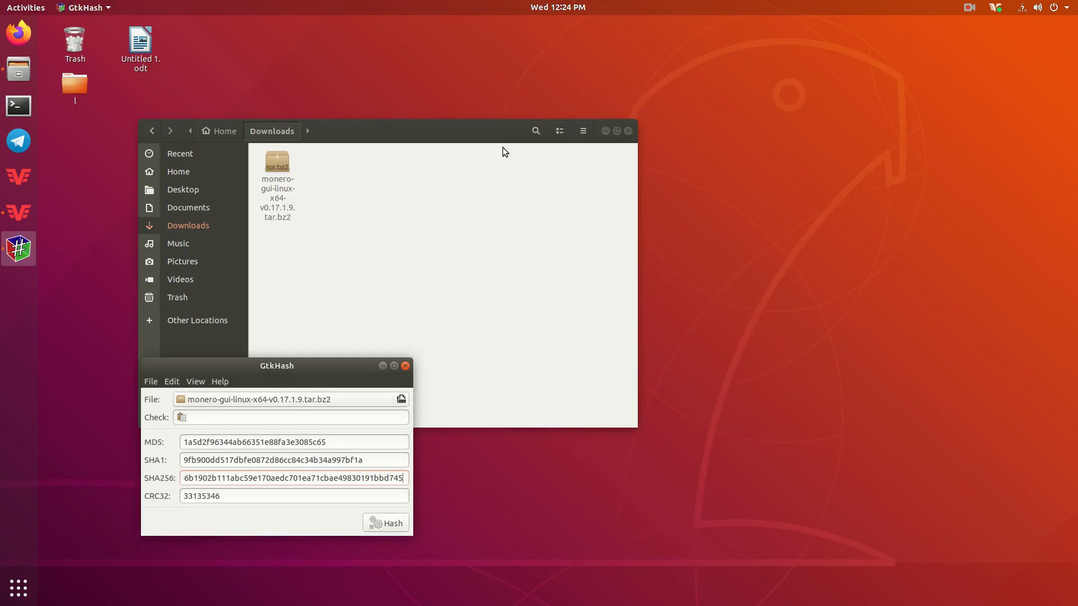
drag(481, 128, 807, 103)
- Close GtkHash and extract the tar.bz2 archive into the Downloads folder
click(405, 366)
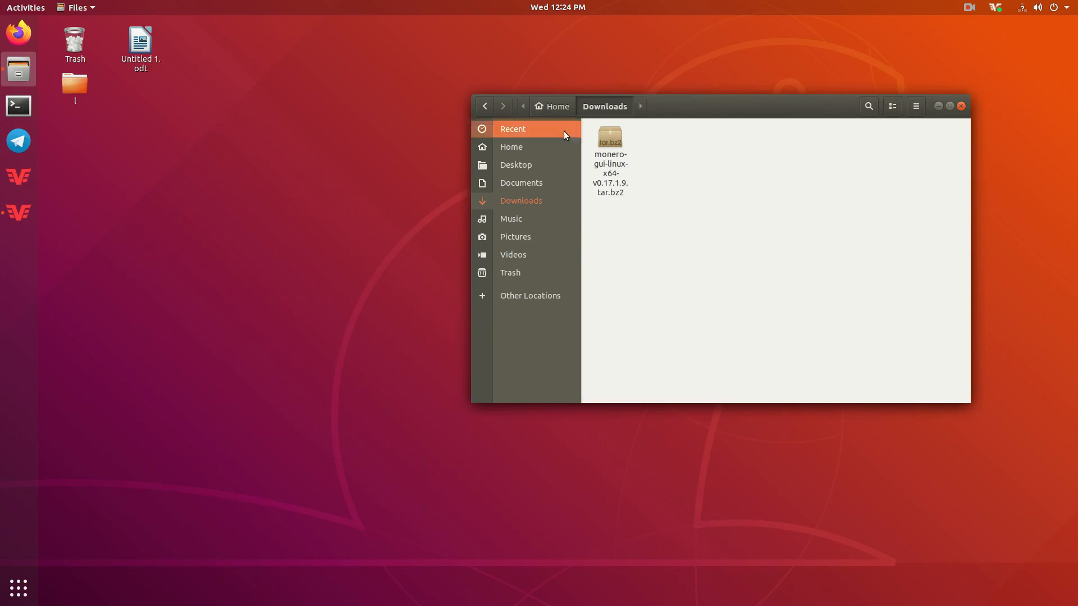
click(614, 137)
right_click(614, 137)
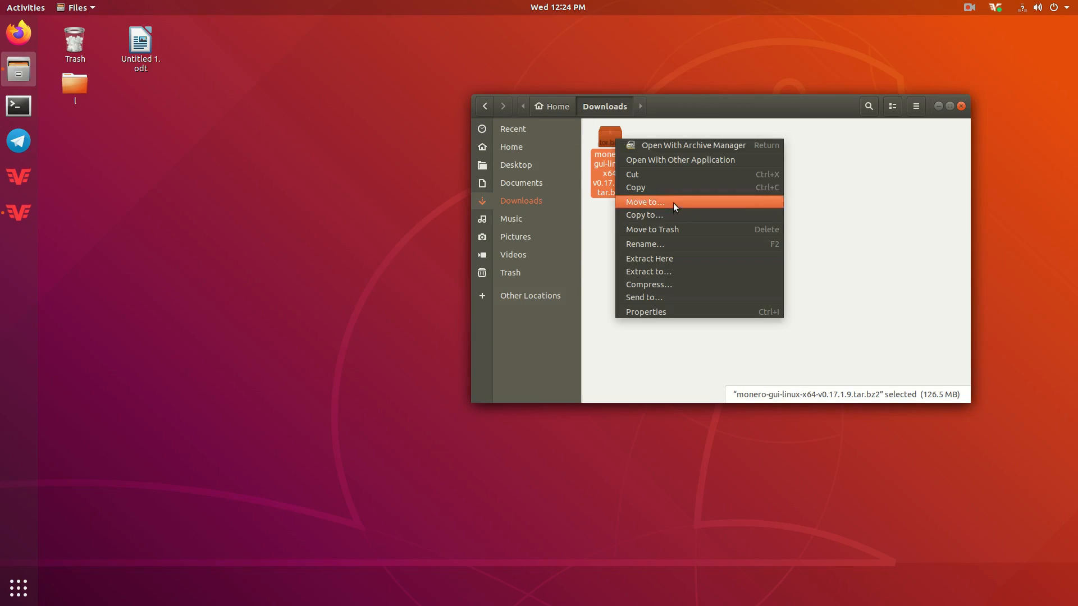
click(673, 257)
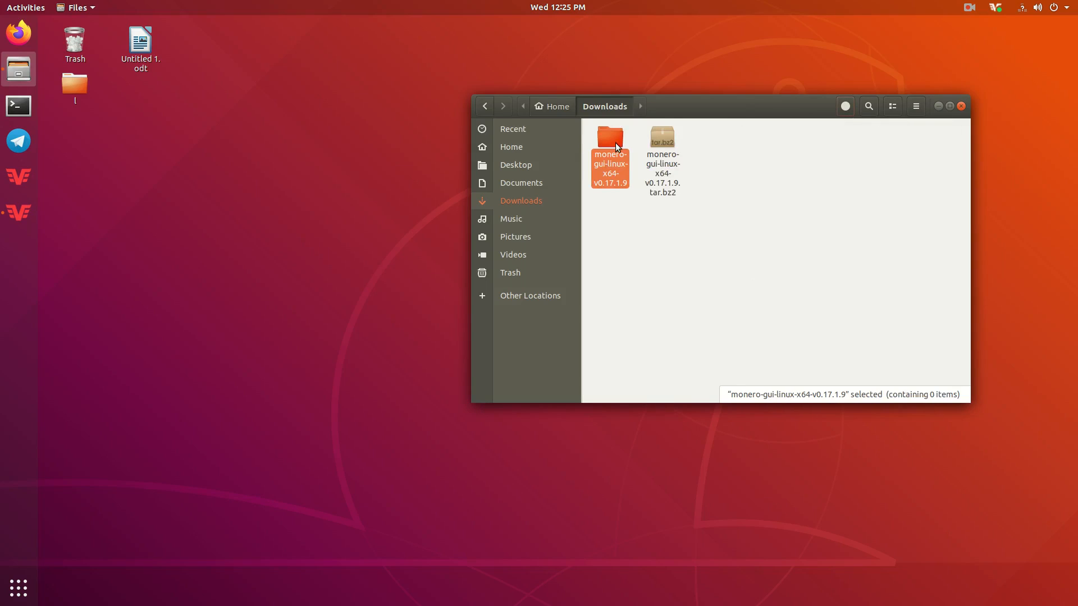
- Move the extracted monero-gui-linux-x64-v0.17.1.9 folder to the Desktop and close Files
click(598, 299)
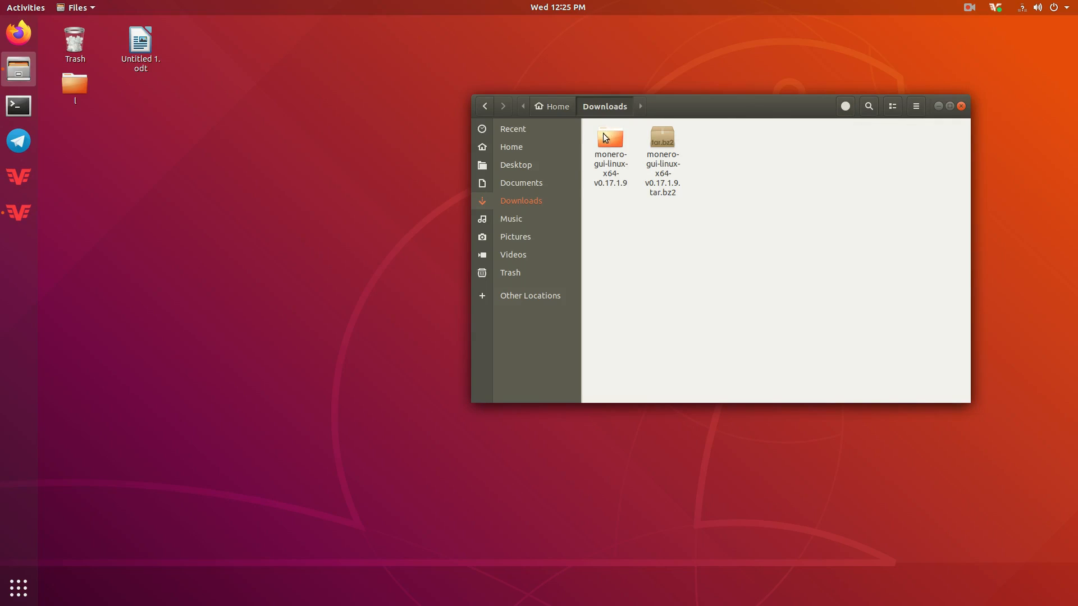
click(624, 180)
right_click(608, 144)
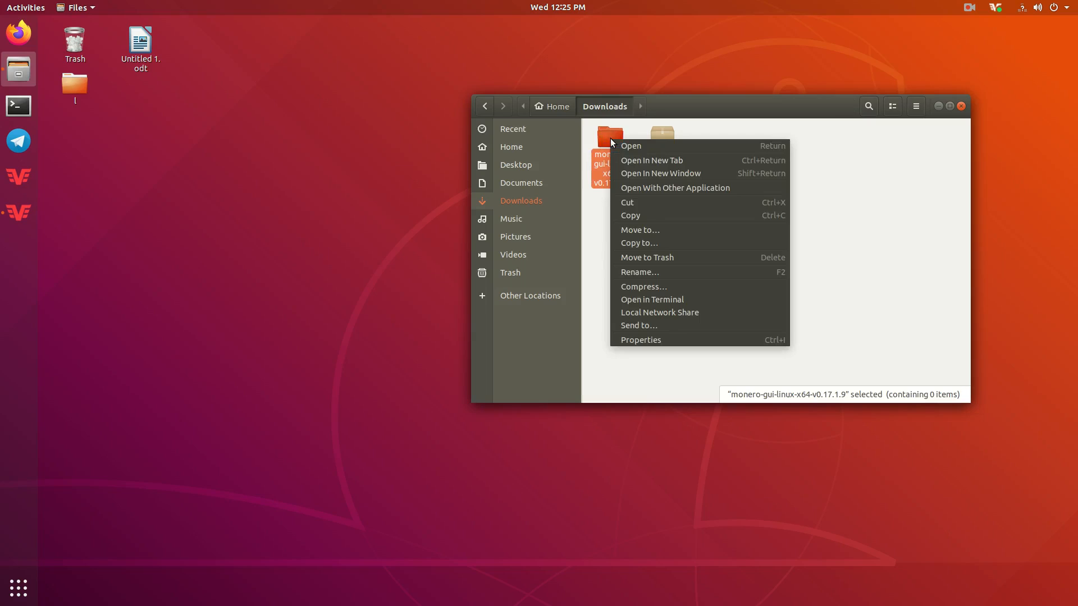
click(648, 232)
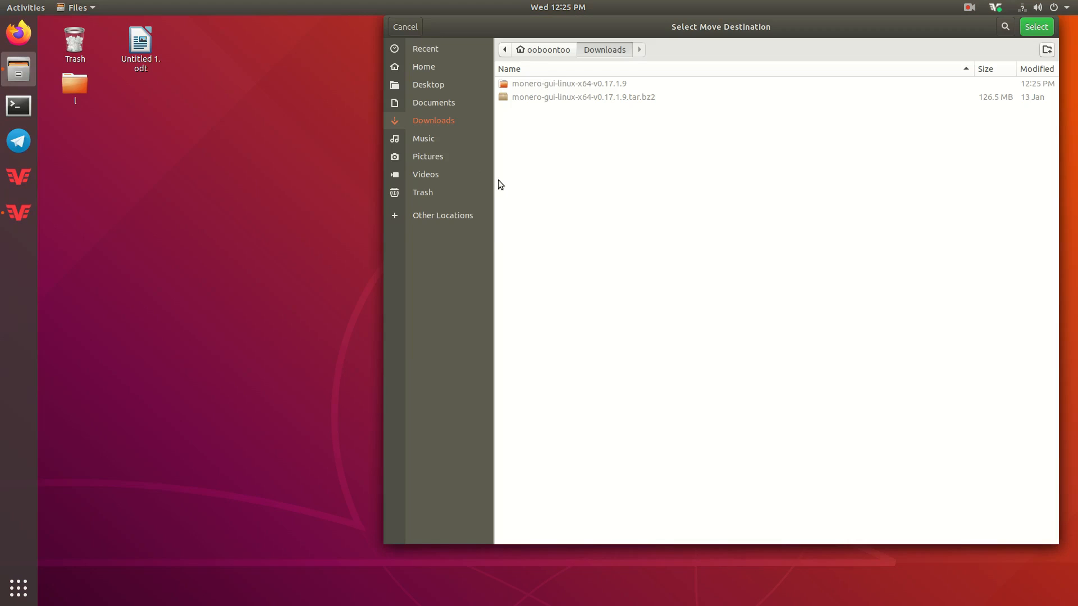
click(425, 83)
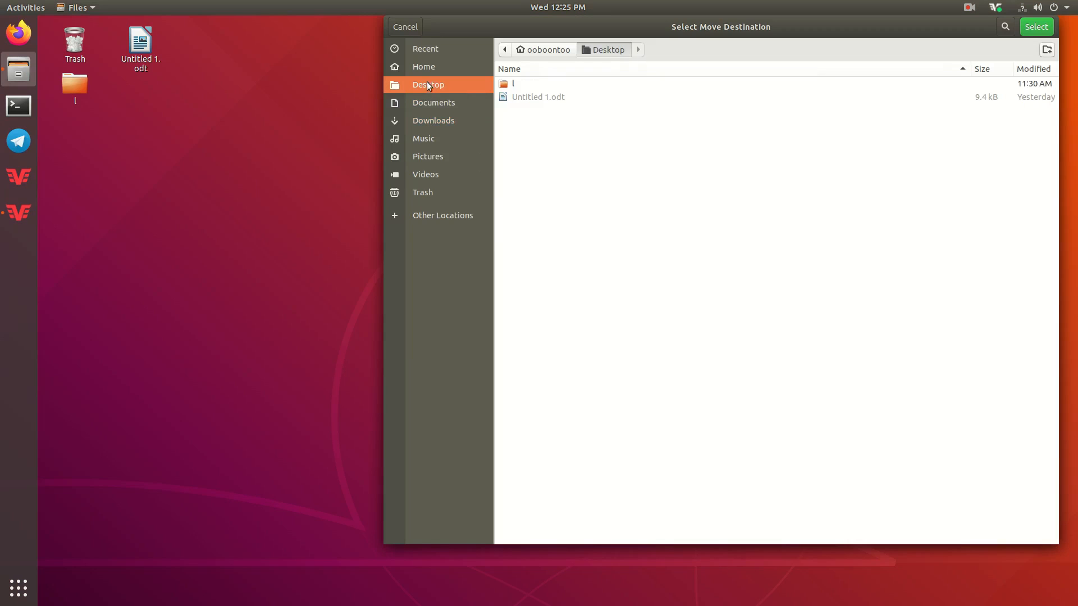
click(1036, 26)
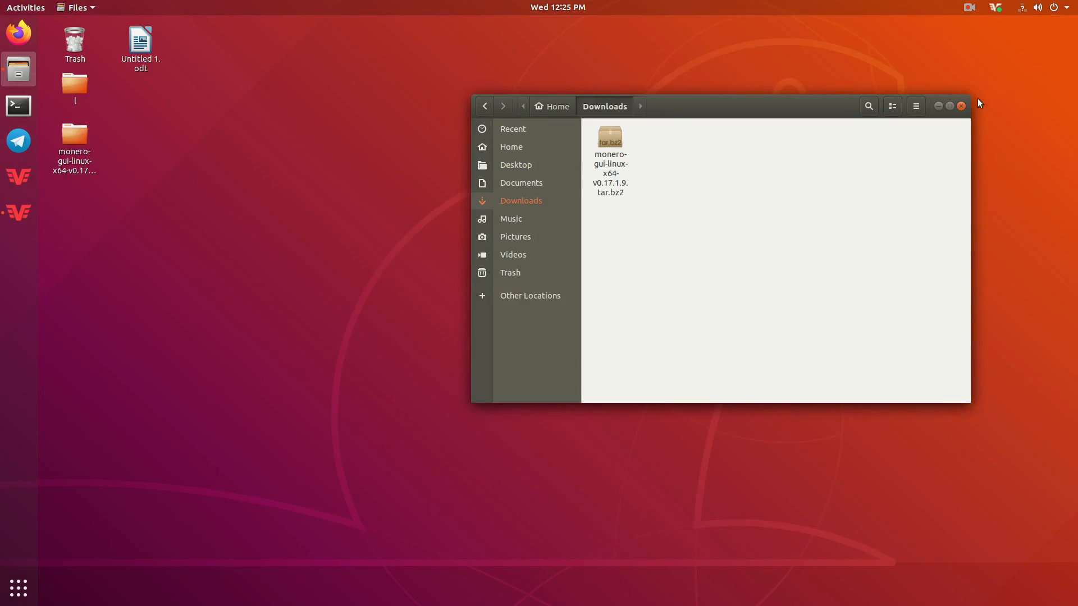
click(76, 140)
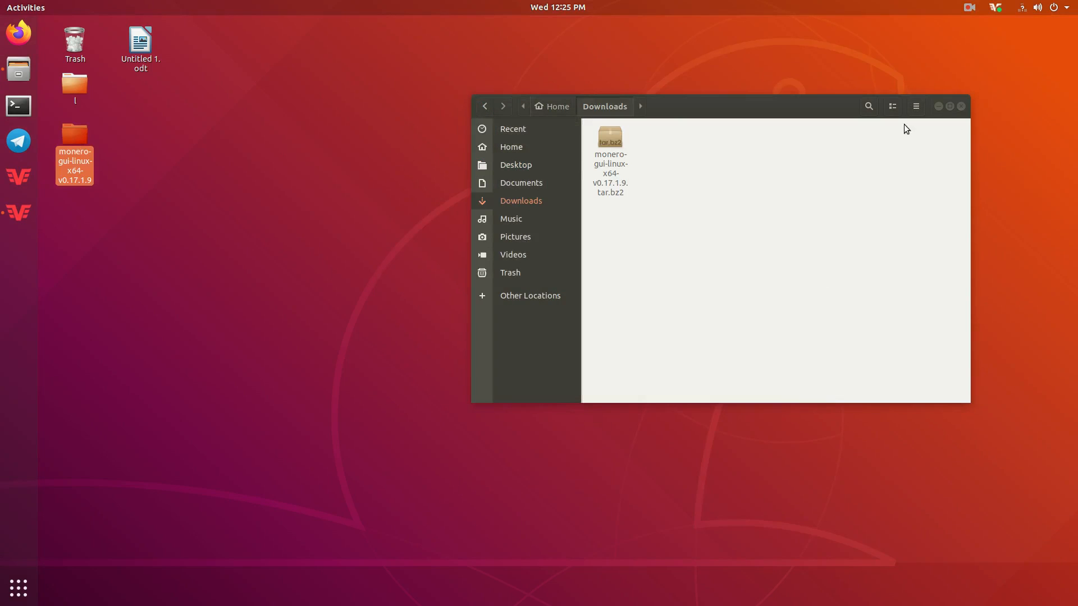
click(960, 106)
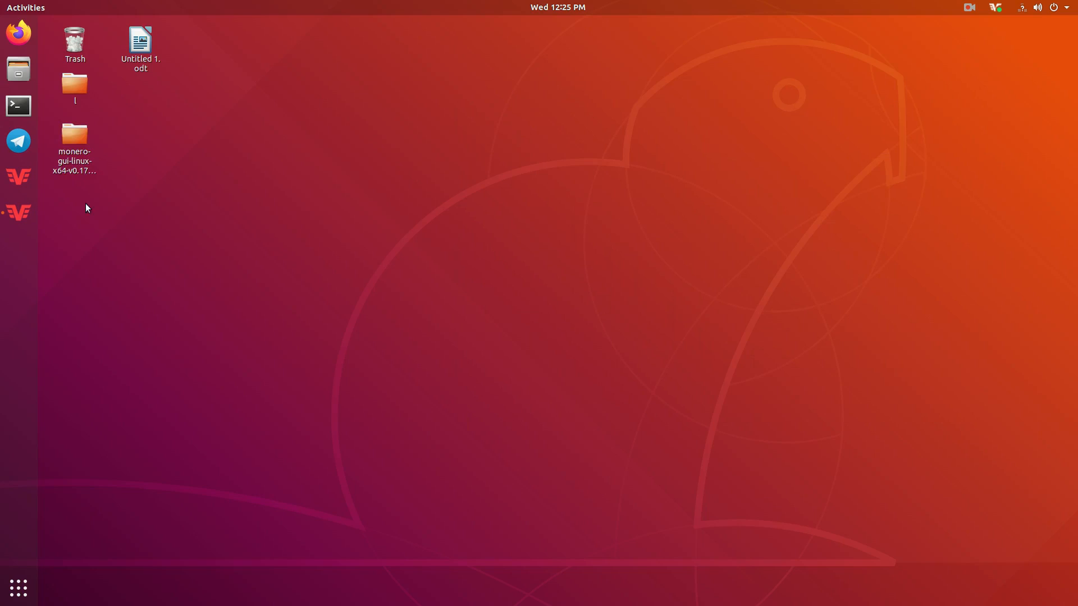
- Open the desktop monero folder's monero-gui-v0.17.1.9 subfolder and pick monero-wallet-gui.AppImage
double_click(64, 139)
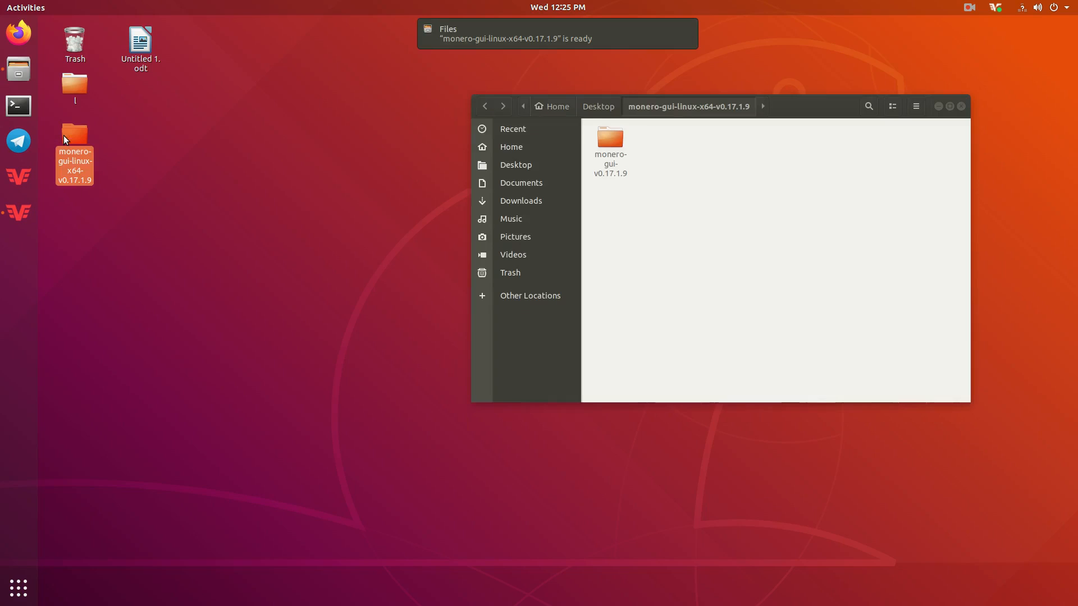
double_click(597, 143)
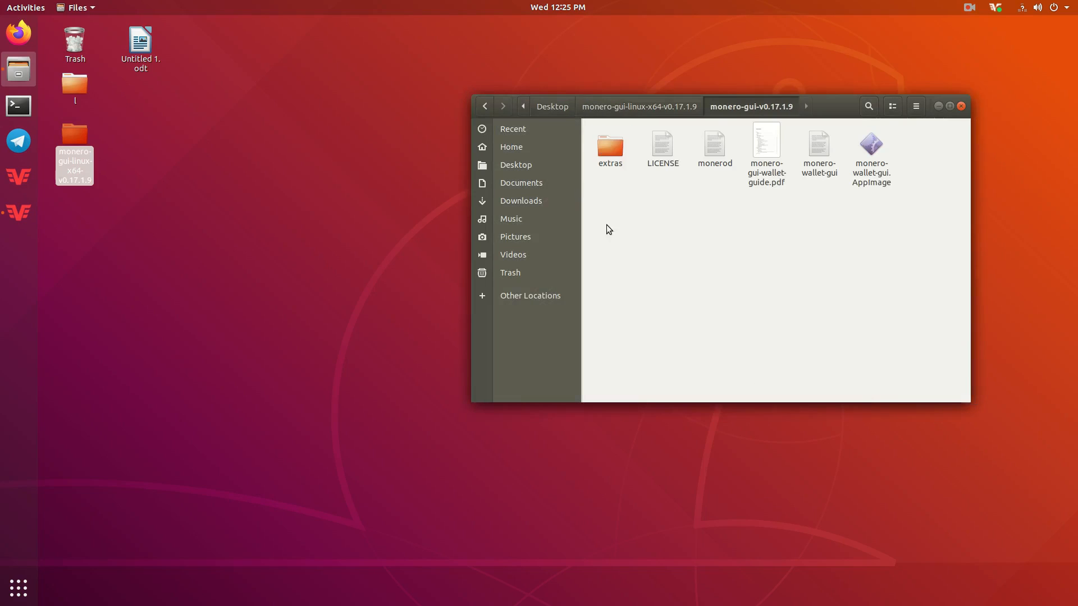
drag(853, 104, 761, 128)
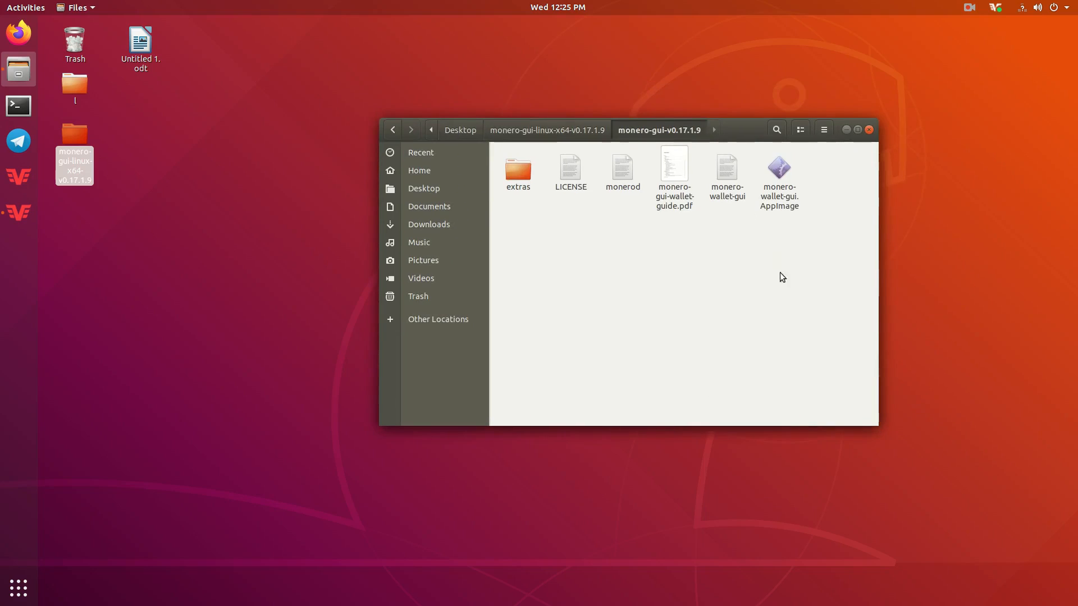
click(676, 167)
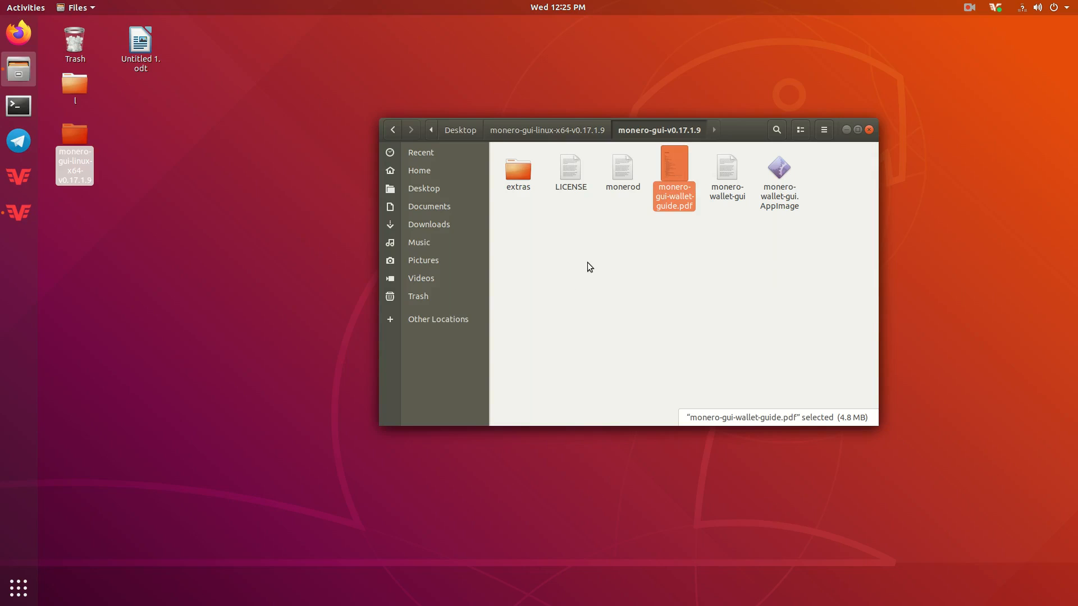
drag(508, 236, 803, 234)
click(780, 176)
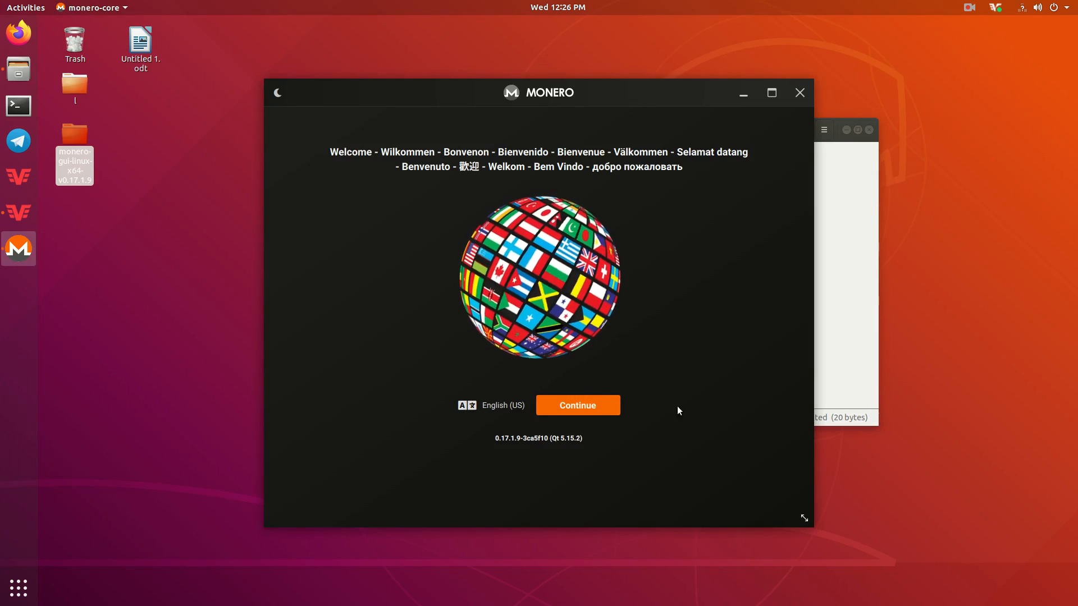
- Choose Simple mode and accept the remote-node privacy implications before continuing
click(575, 405)
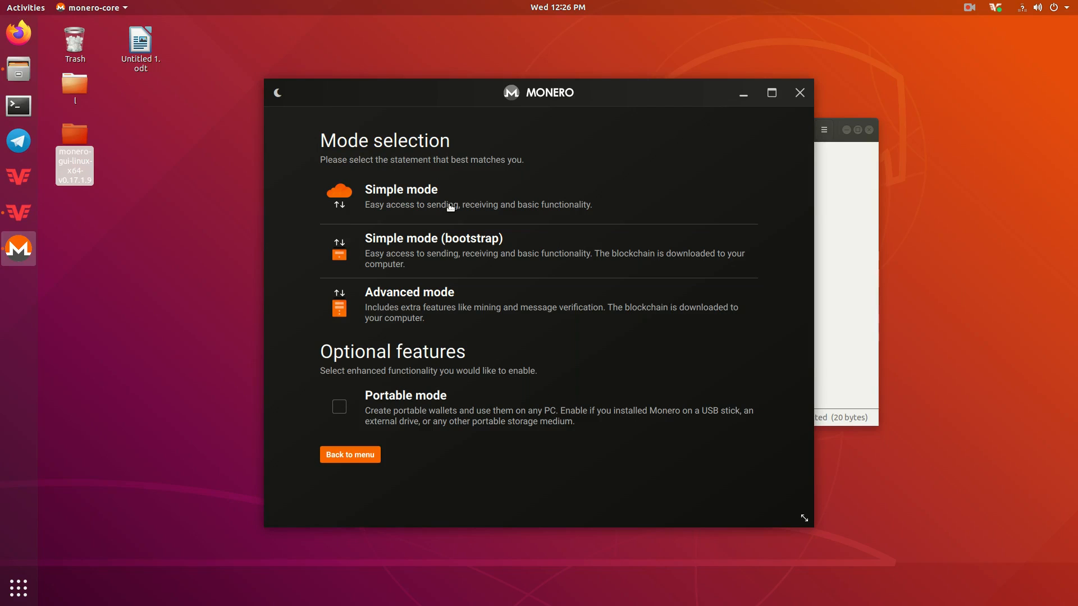
click(417, 187)
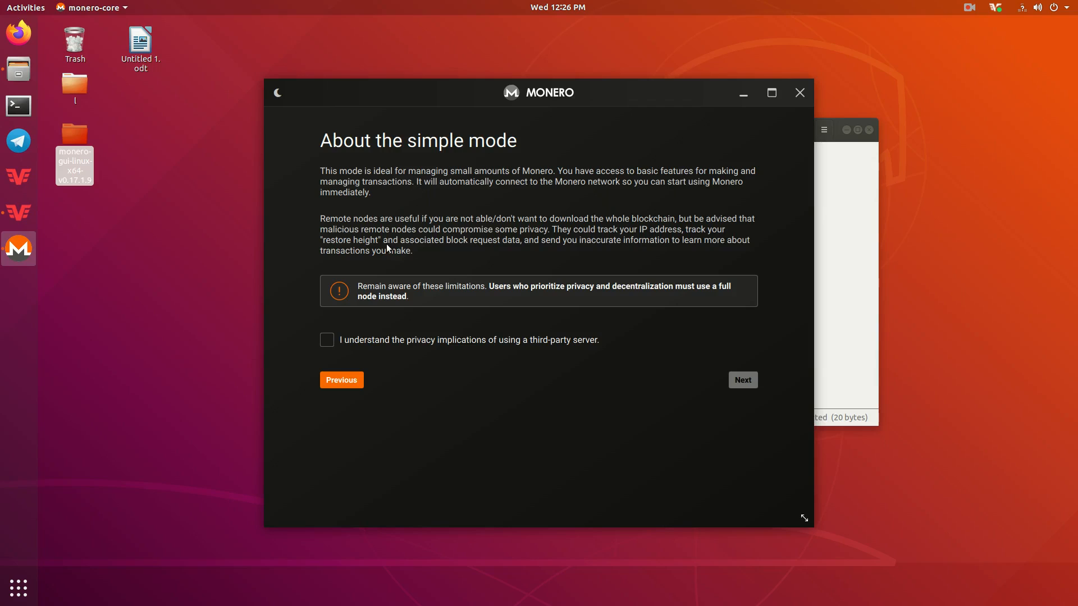
click(327, 340)
click(743, 380)
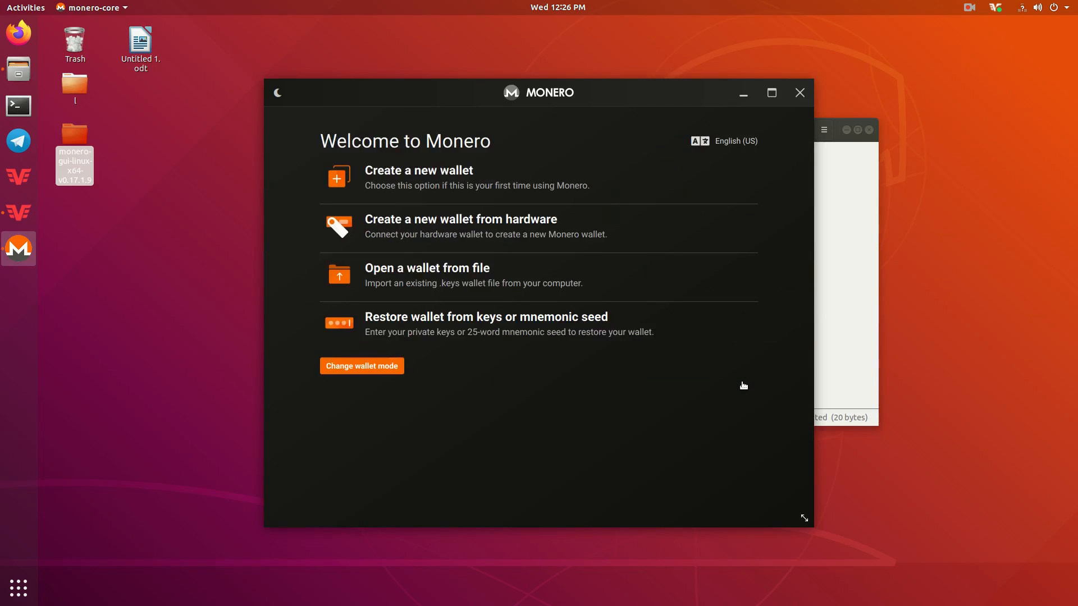
- Start creating a new wallet and name it 'test wallet'
click(422, 177)
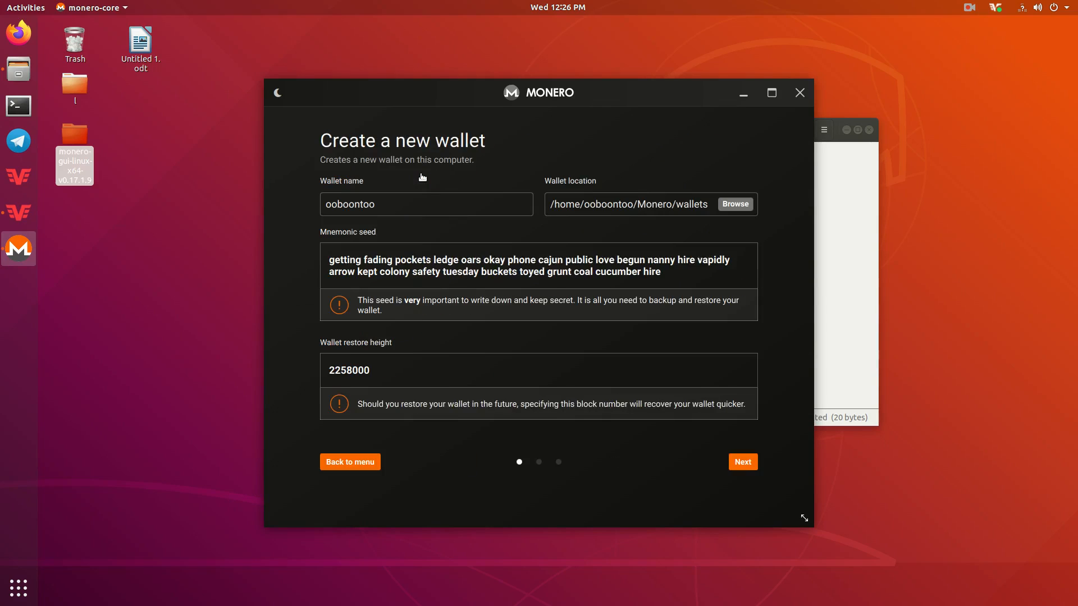
double_click(381, 196)
key(BackSpace)
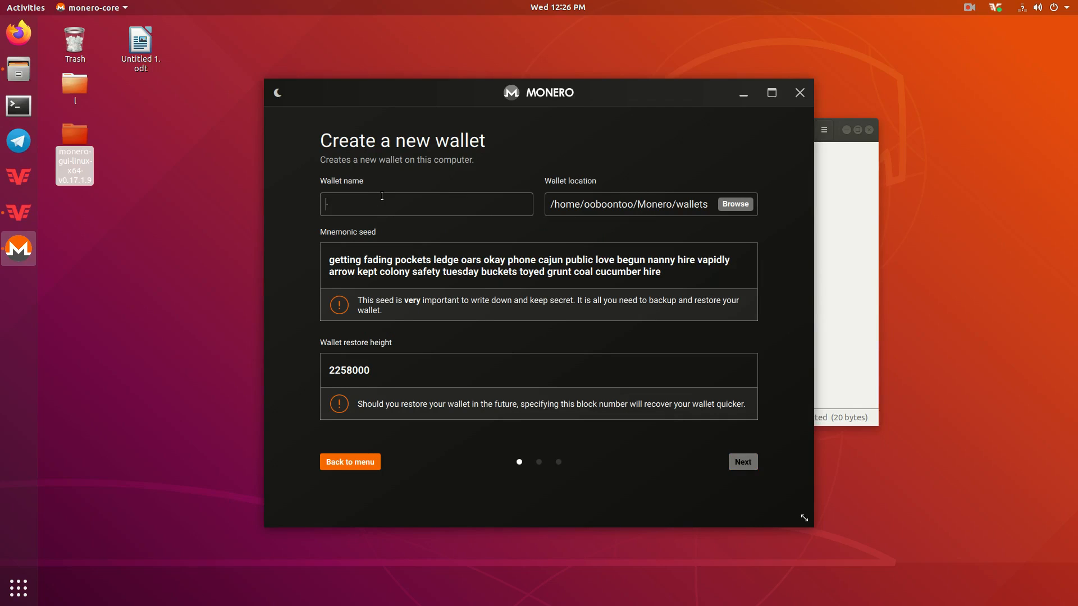
text(test wallet)
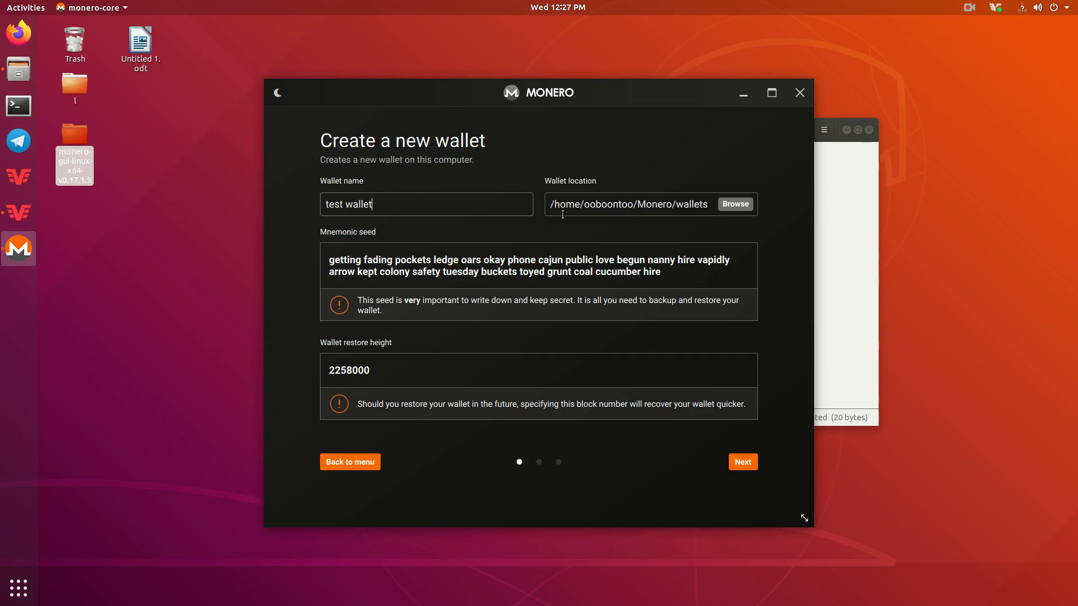
- Review the wallet location path and the generated mnemonic seed
drag(554, 204, 705, 209)
click(695, 207)
drag(329, 259, 670, 268)
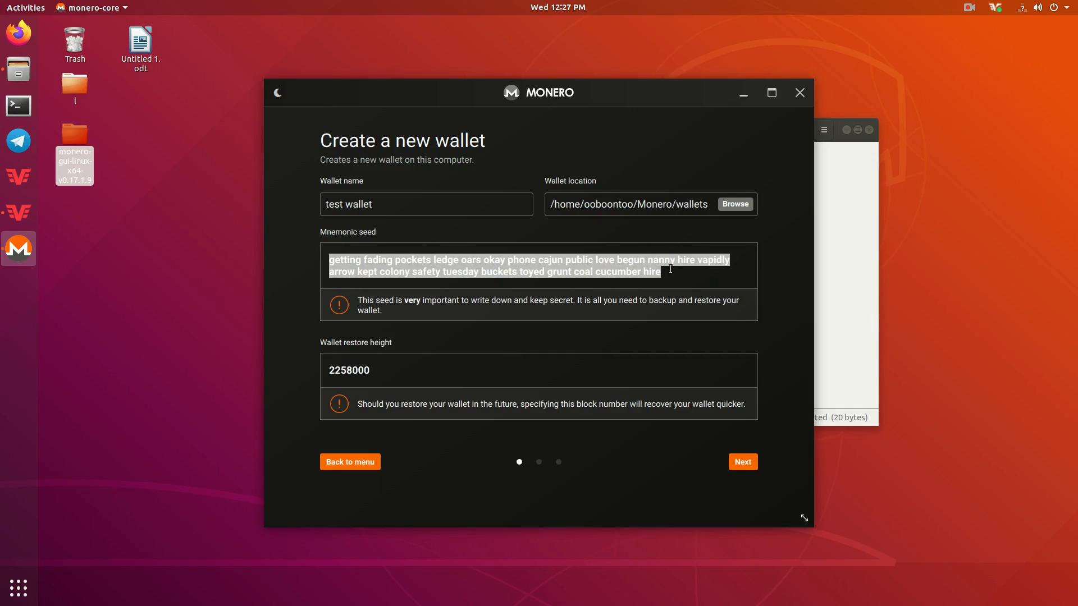
click(655, 282)
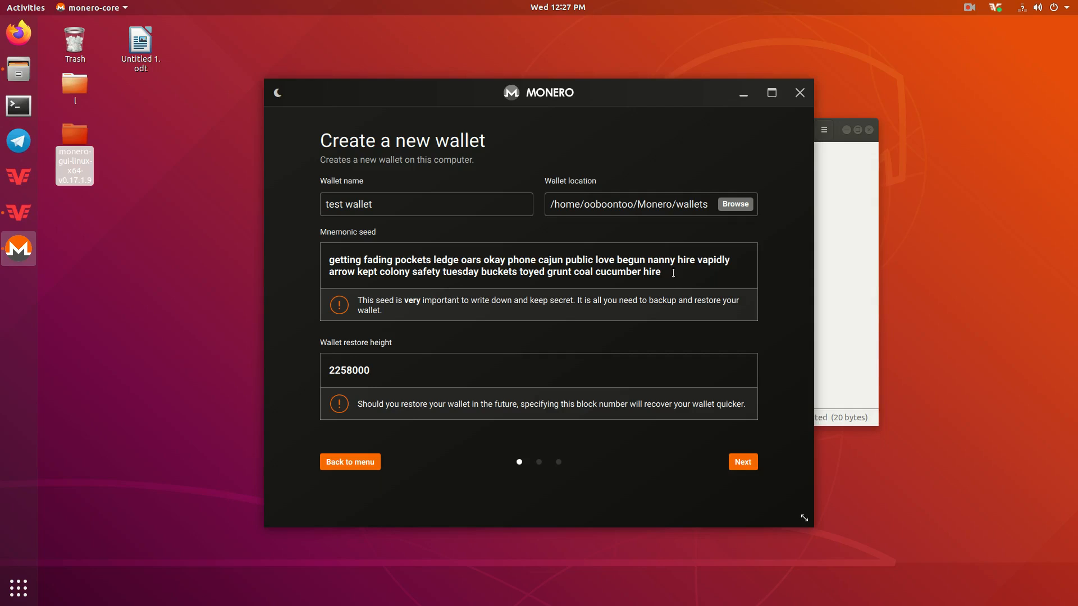
- Review the mnemonic seed and the restore height 2258000 by selecting them
drag(662, 274, 332, 263)
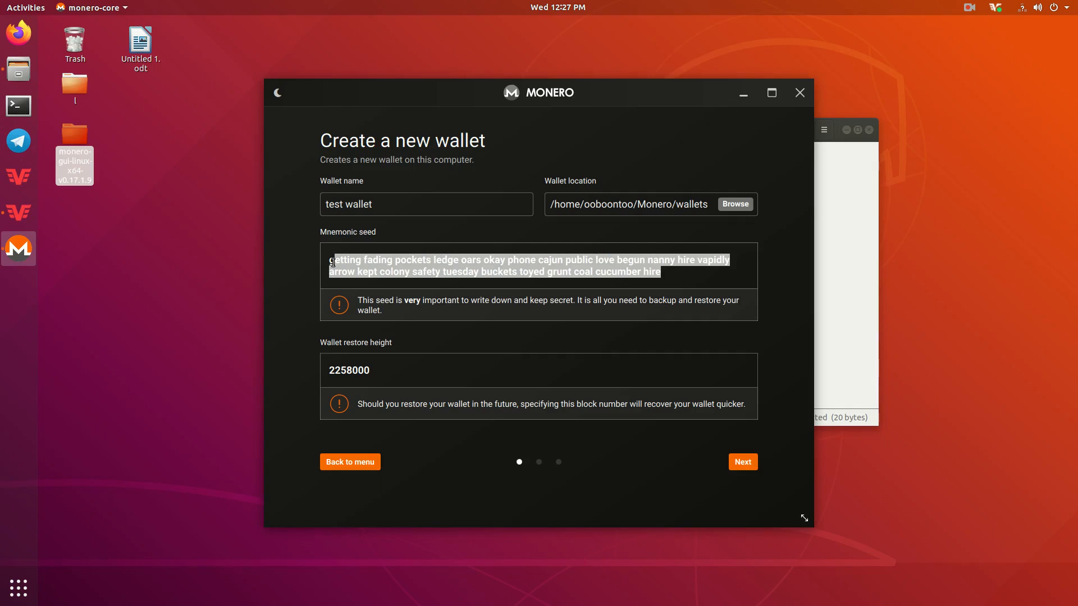
click(332, 263)
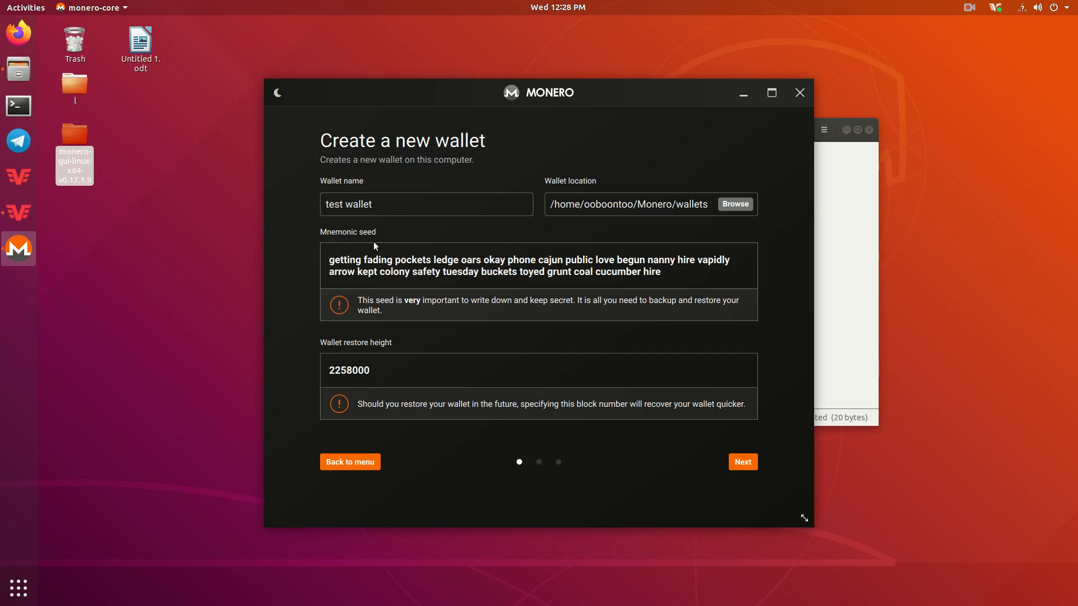
drag(370, 371, 332, 371)
click(331, 371)
drag(374, 369, 330, 369)
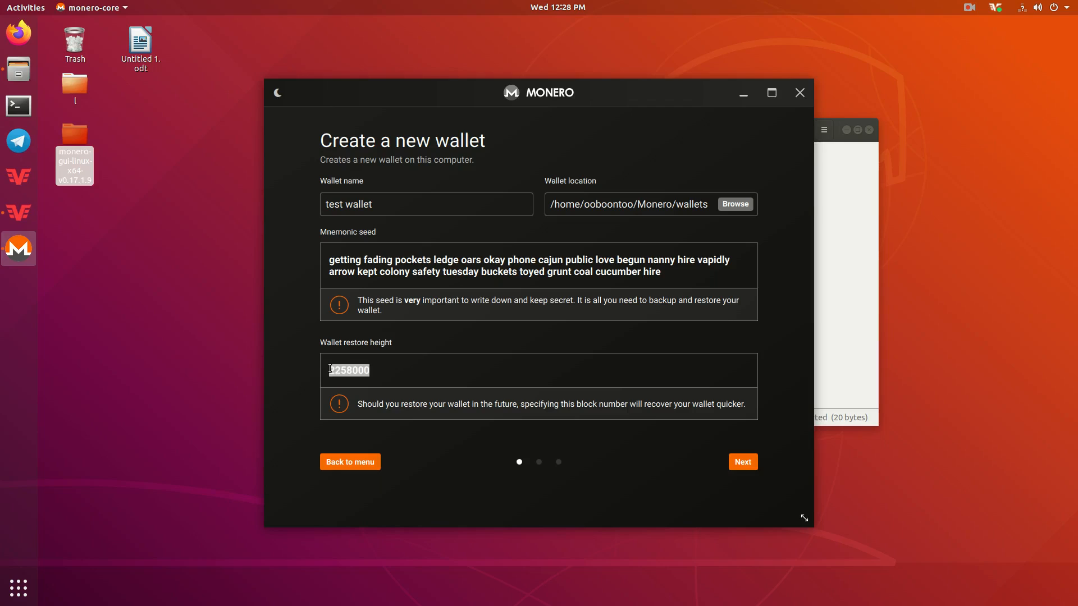
click(394, 369)
mouse_move(371, 372)
mouse_down()
mouse_move(329, 374)
mouse_move(371, 372)
mouse_up()
click(329, 373)
click(371, 372)
- Re-check the full mnemonic seed, then continue to the password step
drag(331, 260, 722, 267)
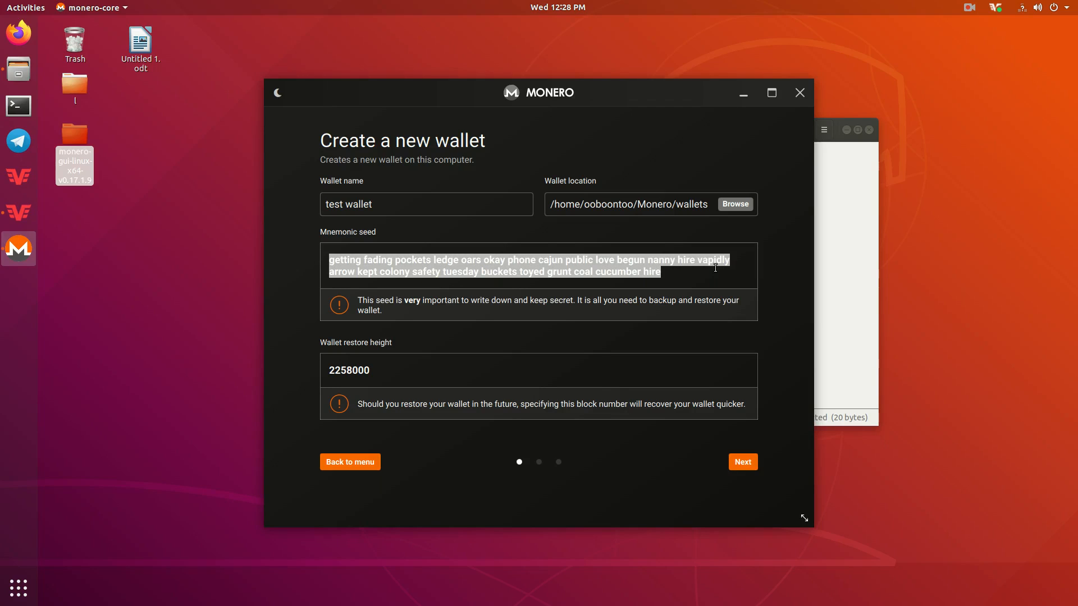
click(654, 272)
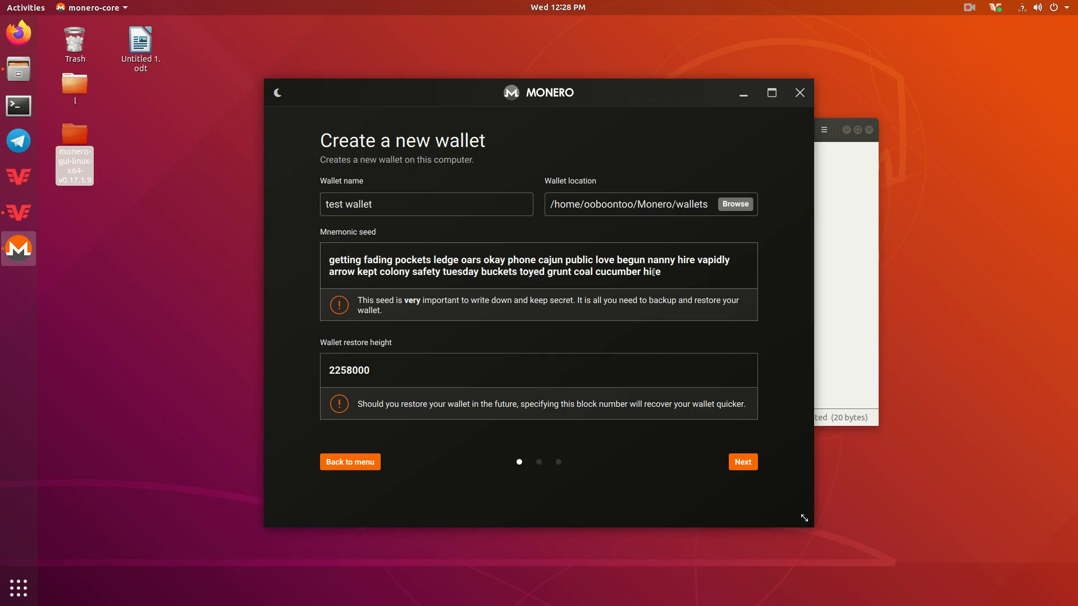
drag(663, 270, 331, 256)
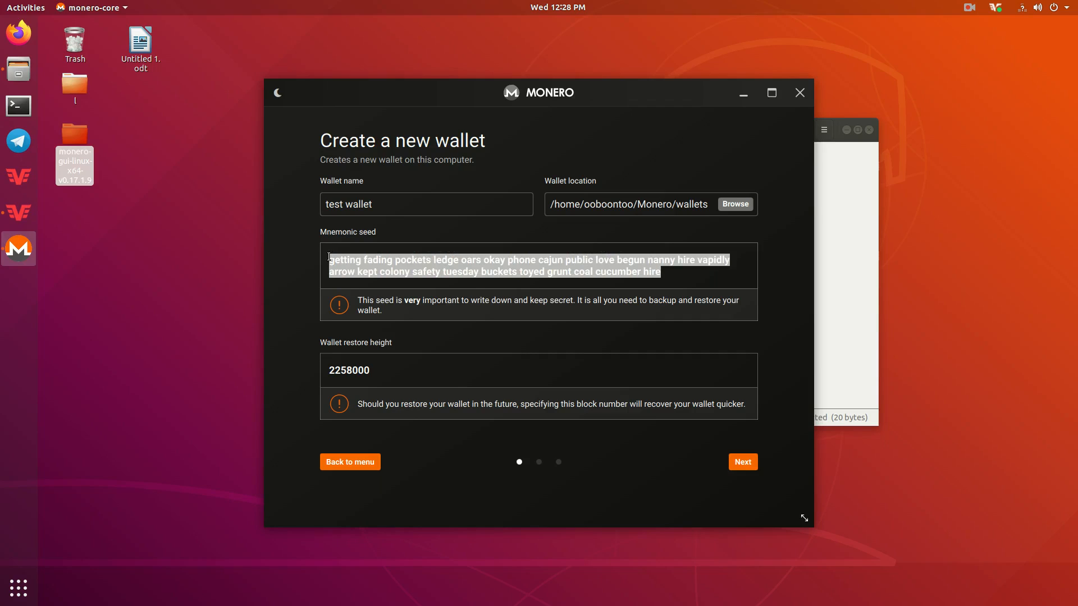
click(331, 256)
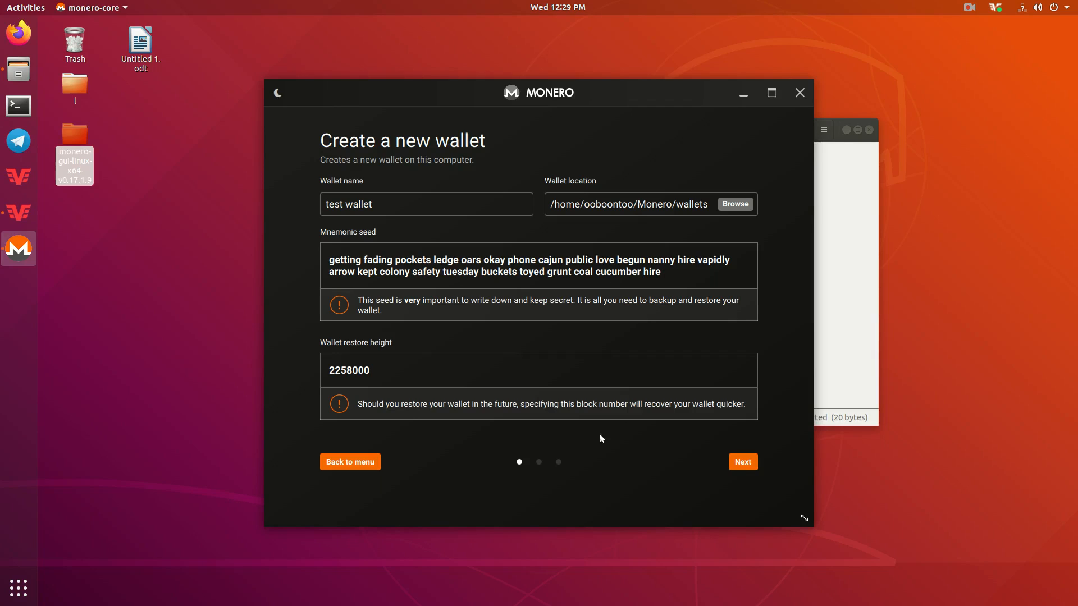
click(740, 463)
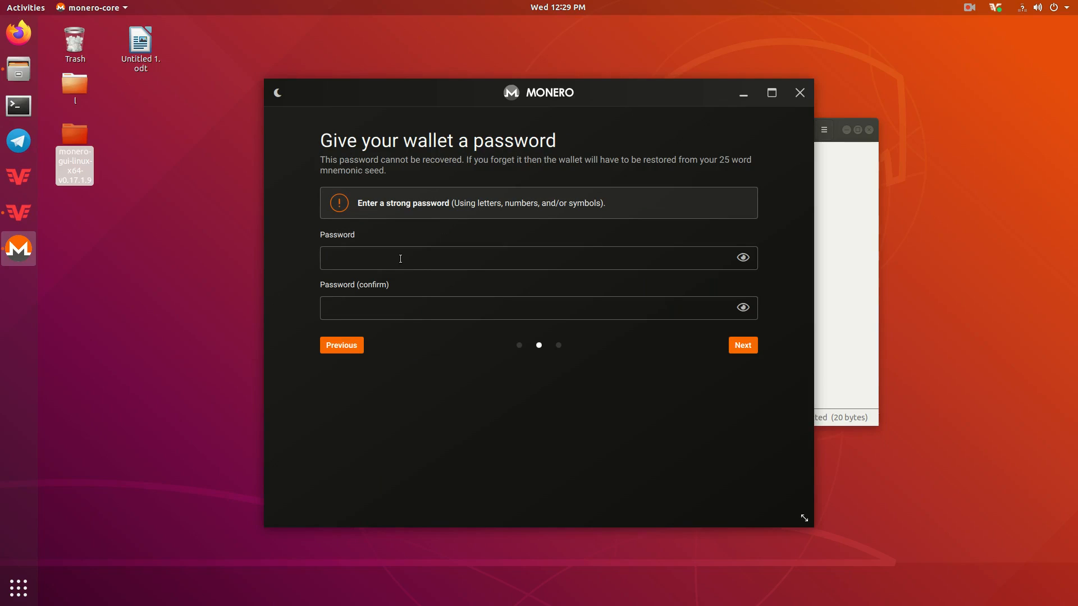
- Enter the wallet password in both fields and continue to the 'You're all set up!' summary
text(********)
click(744, 344)
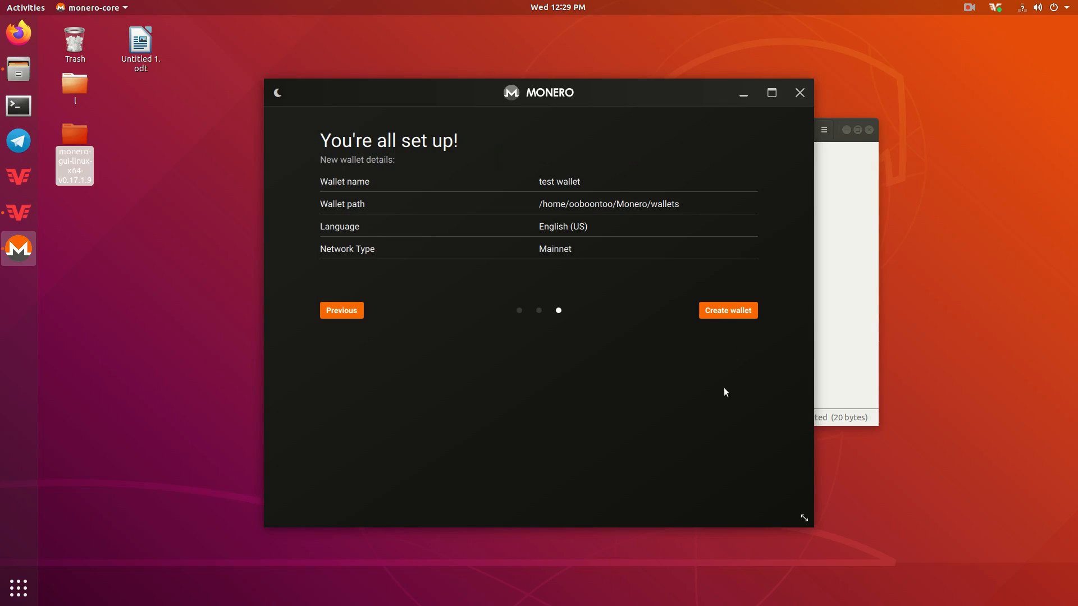
- Create 'test wallet' and unlock it with its password
click(745, 314)
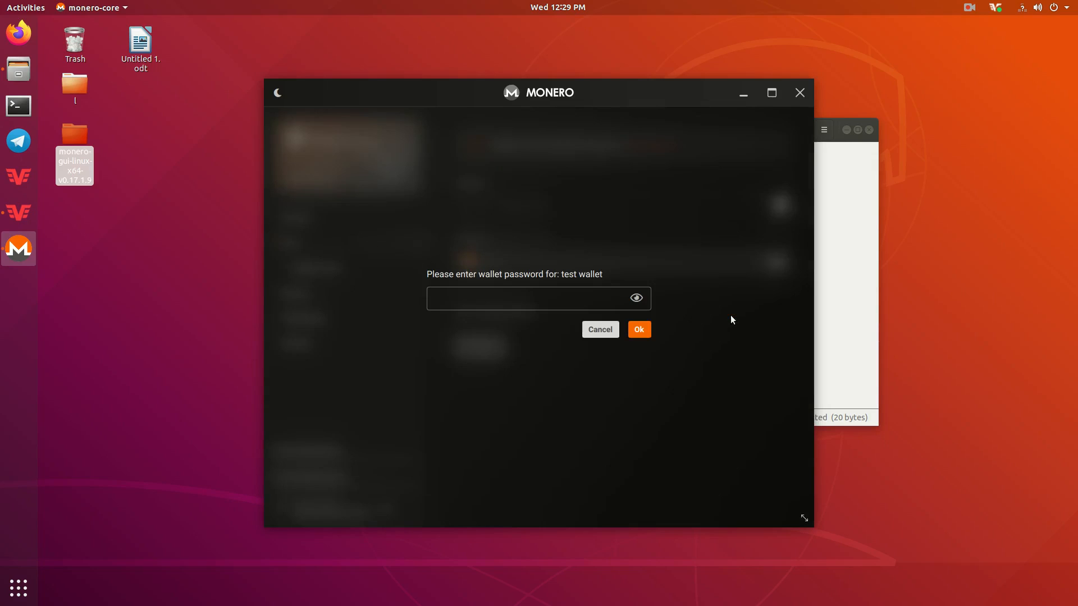
text(••••)
key(Return)
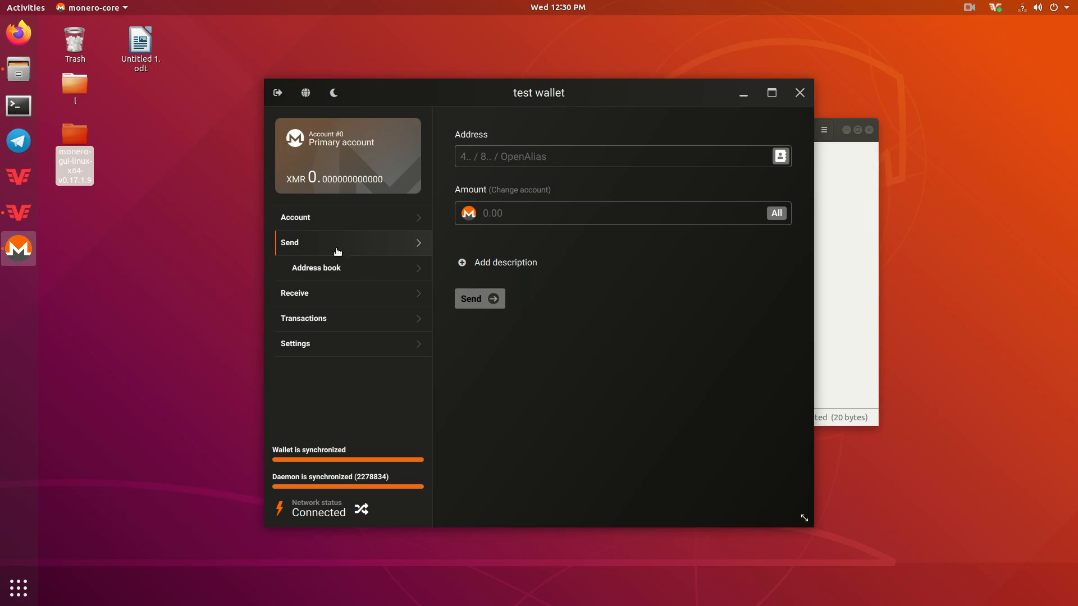
- Add a receiving address labelled 'test', then expand the incoming 0.05 XMR transaction
click(329, 293)
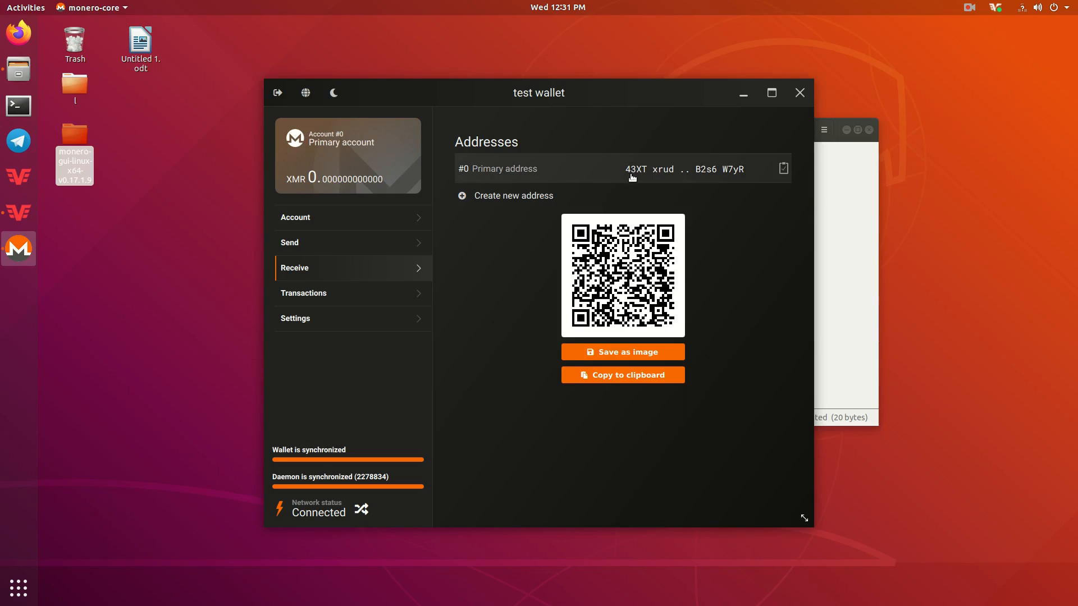
click(484, 198)
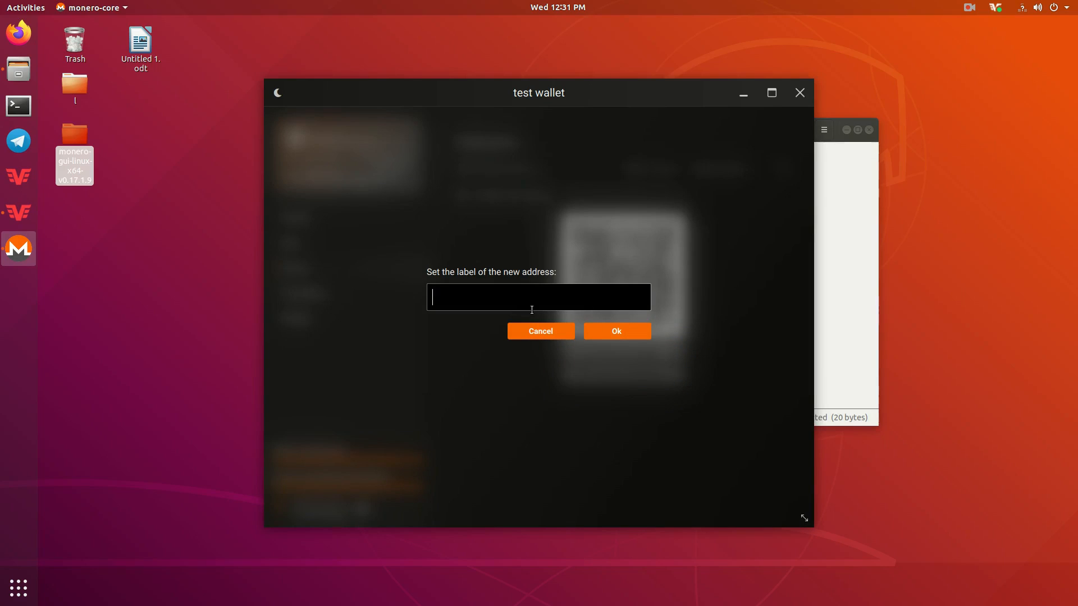
text(test)
click(615, 331)
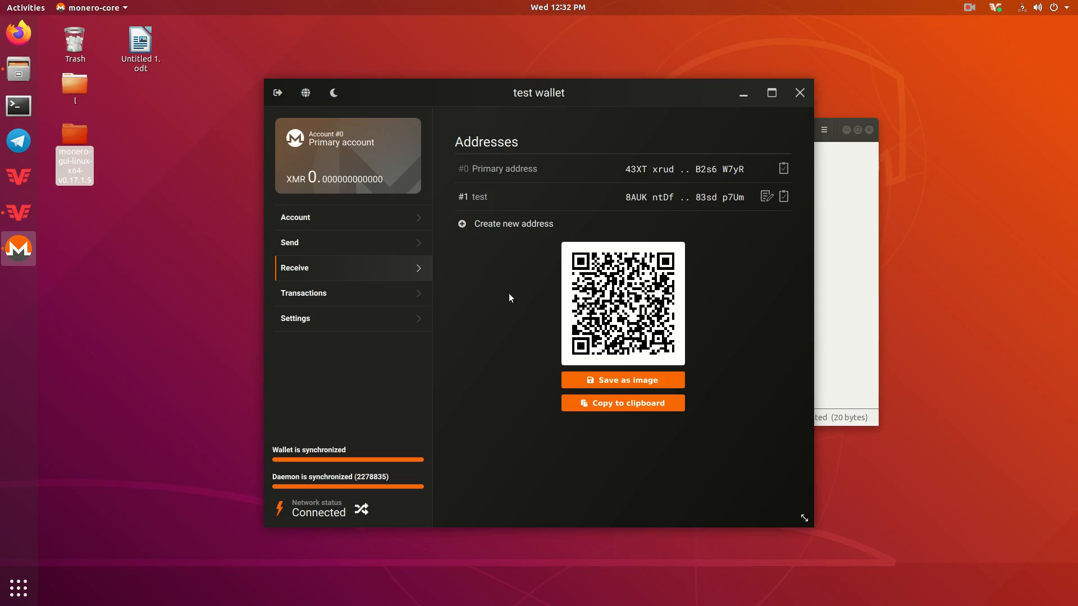
click(294, 303)
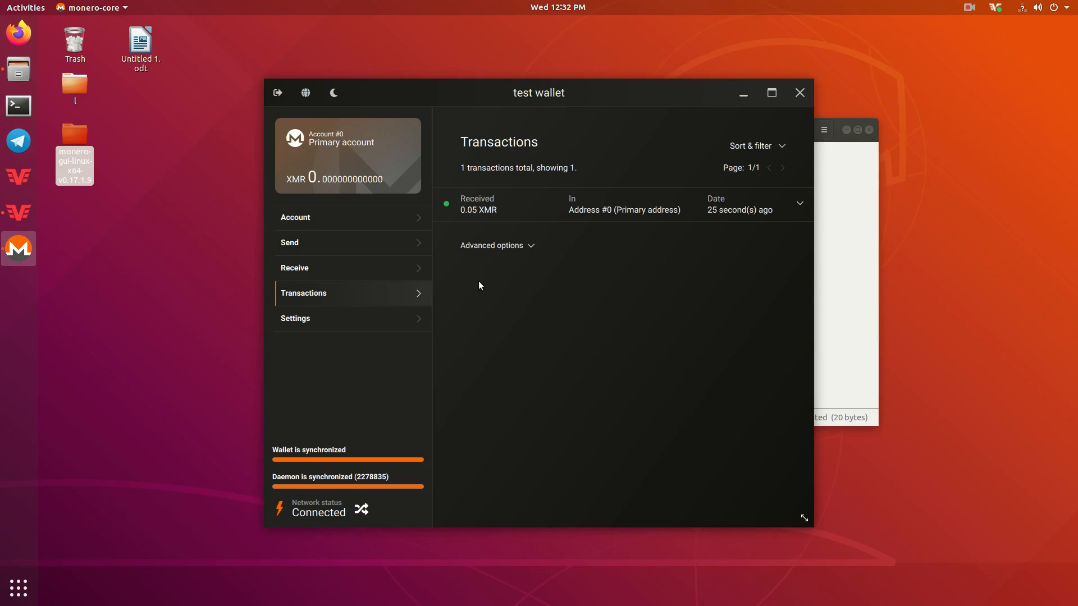
click(523, 211)
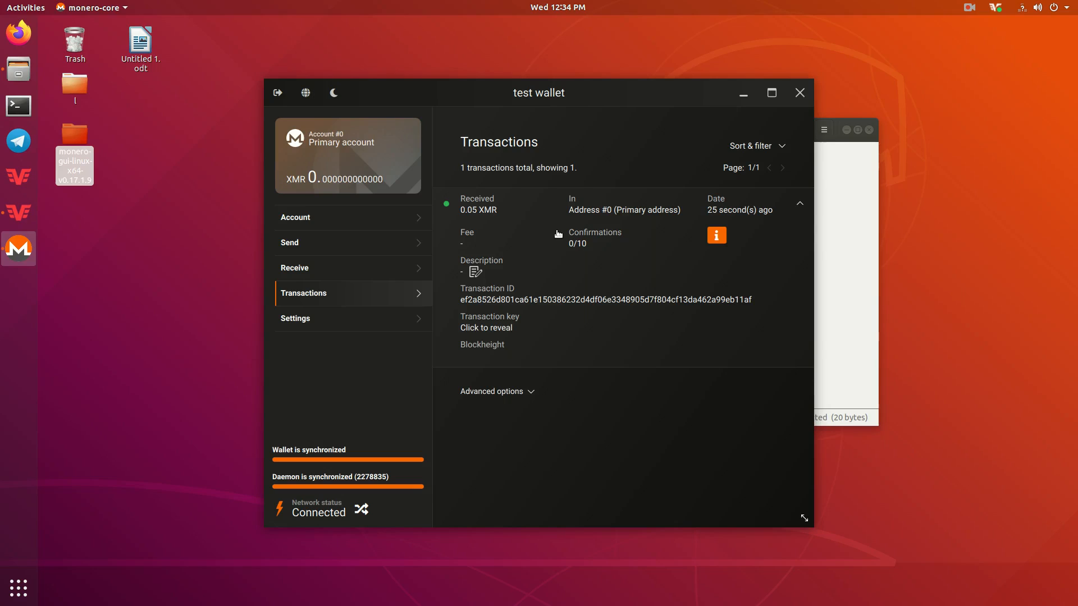
- Wait for the incoming 0.05 XMR to reach 11 confirmations and appear in the balance
click(968, 8)
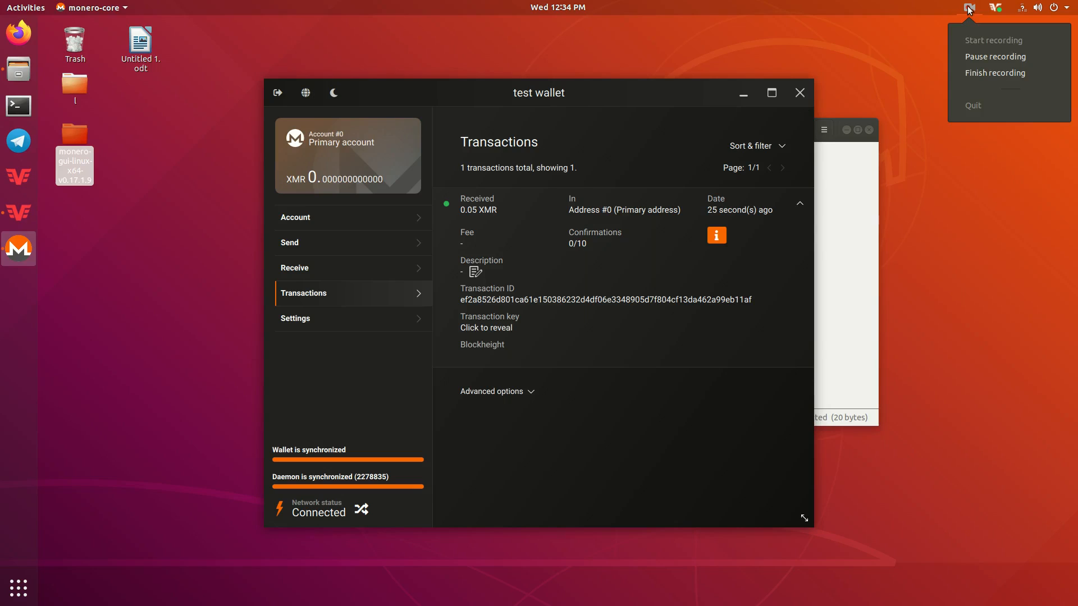
click(994, 56)
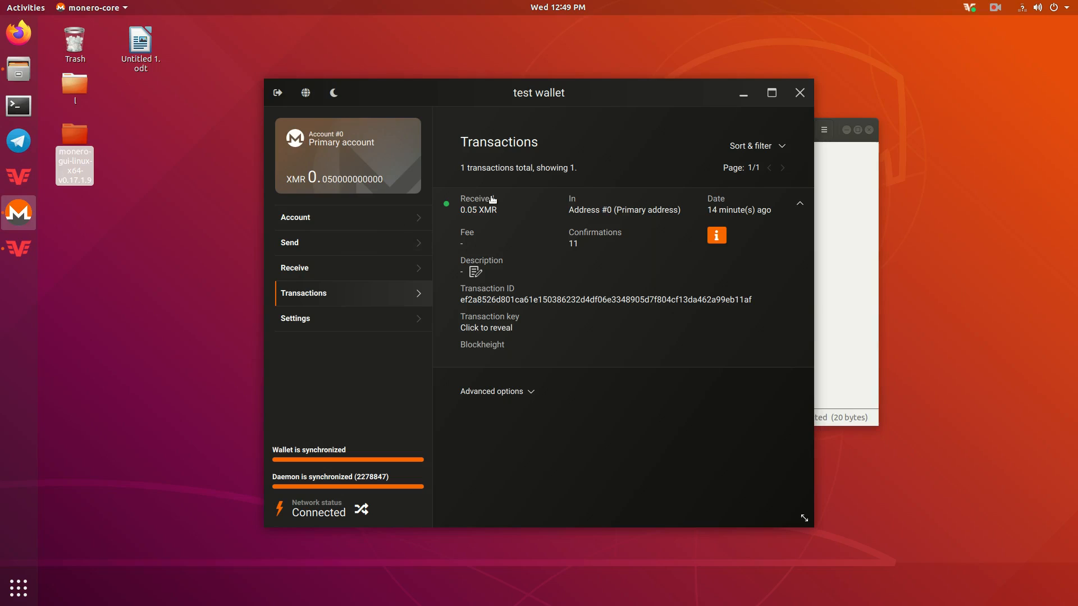
- Go to the Send page and open Untitled 1.odt holding the destination address
click(335, 243)
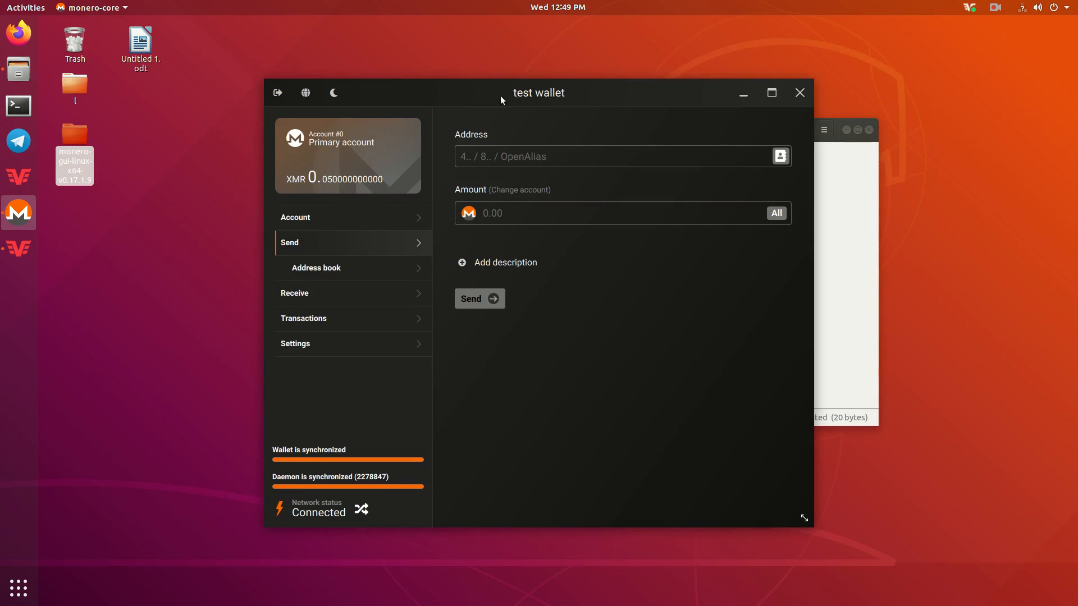
drag(490, 98, 594, 76)
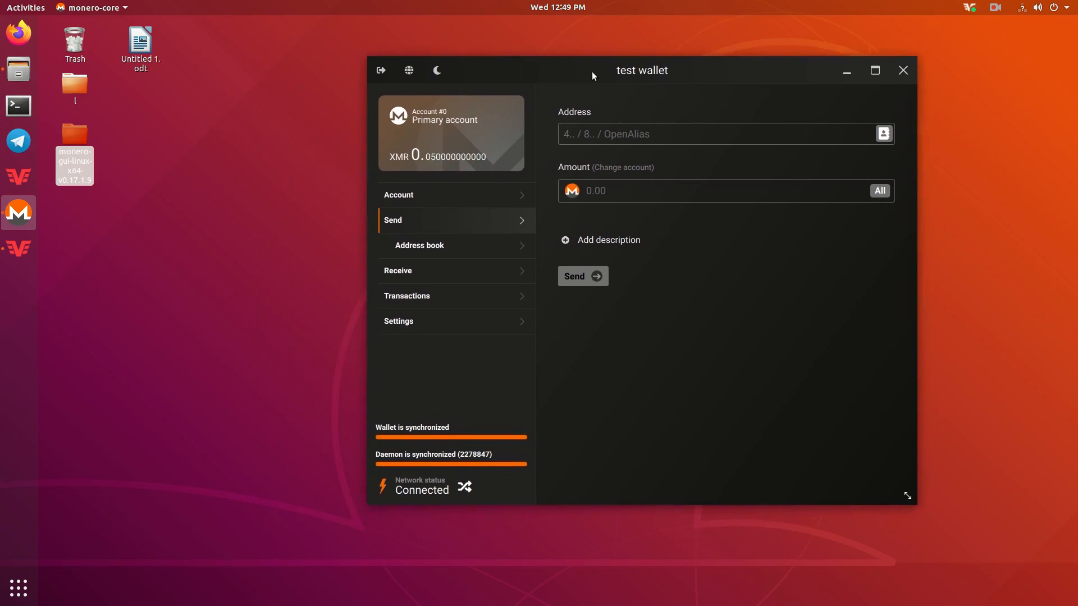
double_click(141, 37)
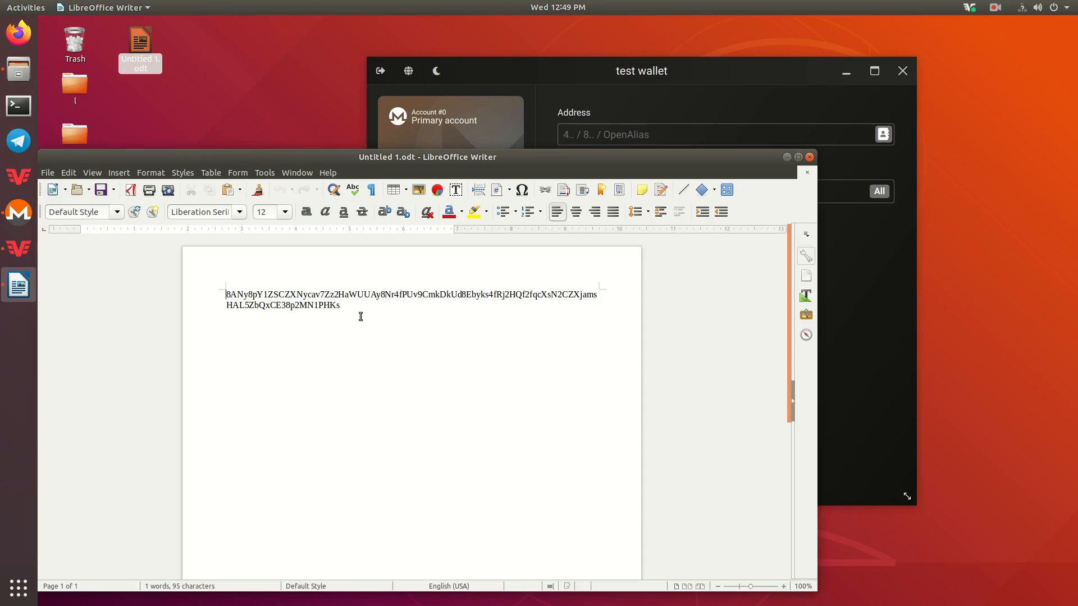
- Copy the address from the document, close Writer, and paste it as the recipient
drag(346, 308, 226, 295)
right_click(225, 294)
click(241, 313)
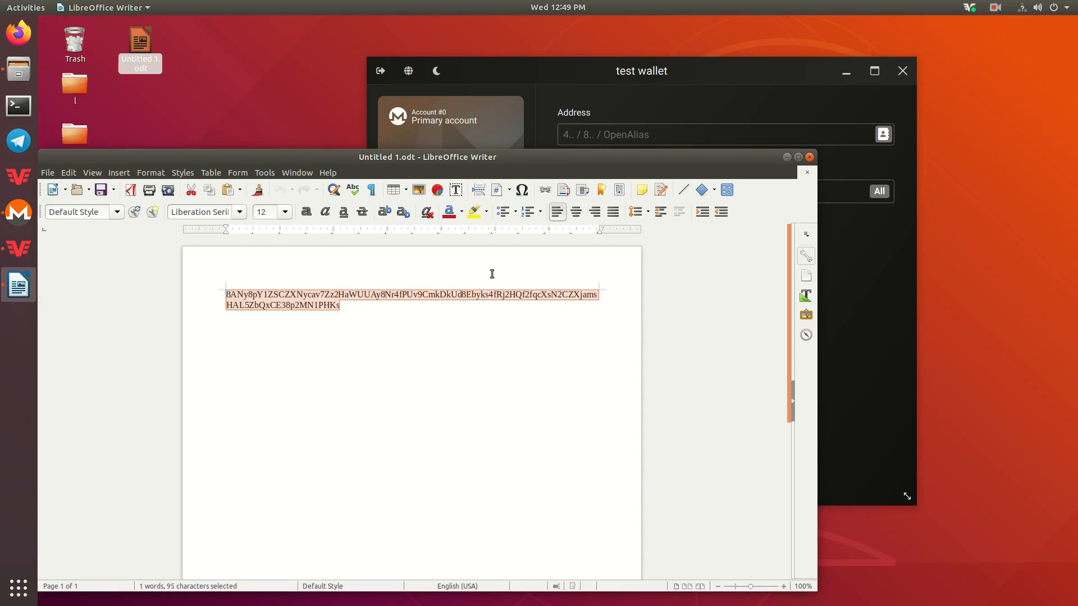
click(809, 157)
key(ctrl+v)
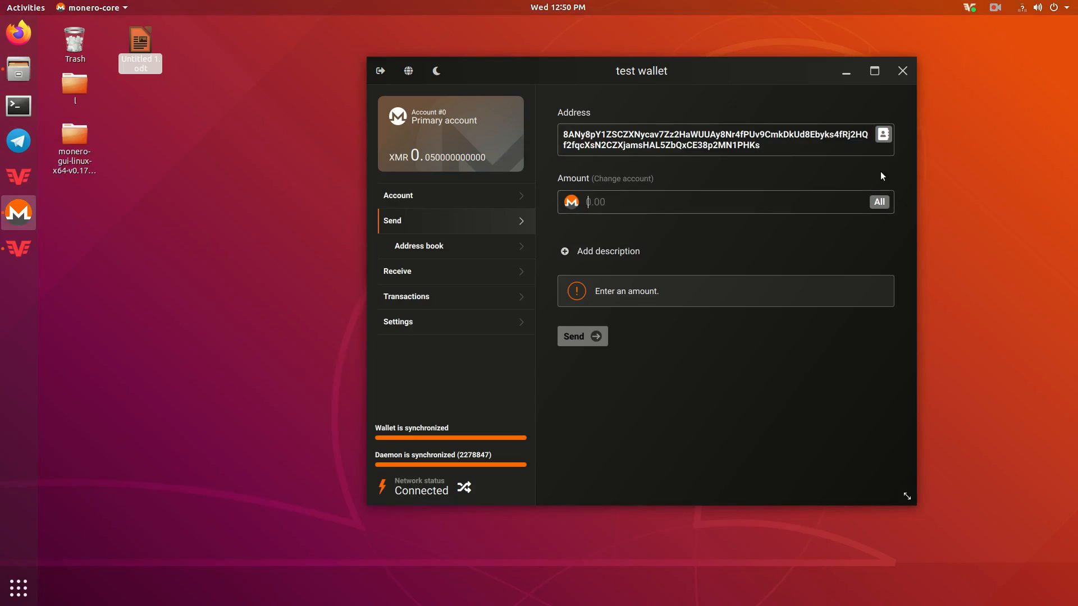
- Send the full balance: review 0.04998835 XMR with a 0.00001165 XMR fee
click(879, 202)
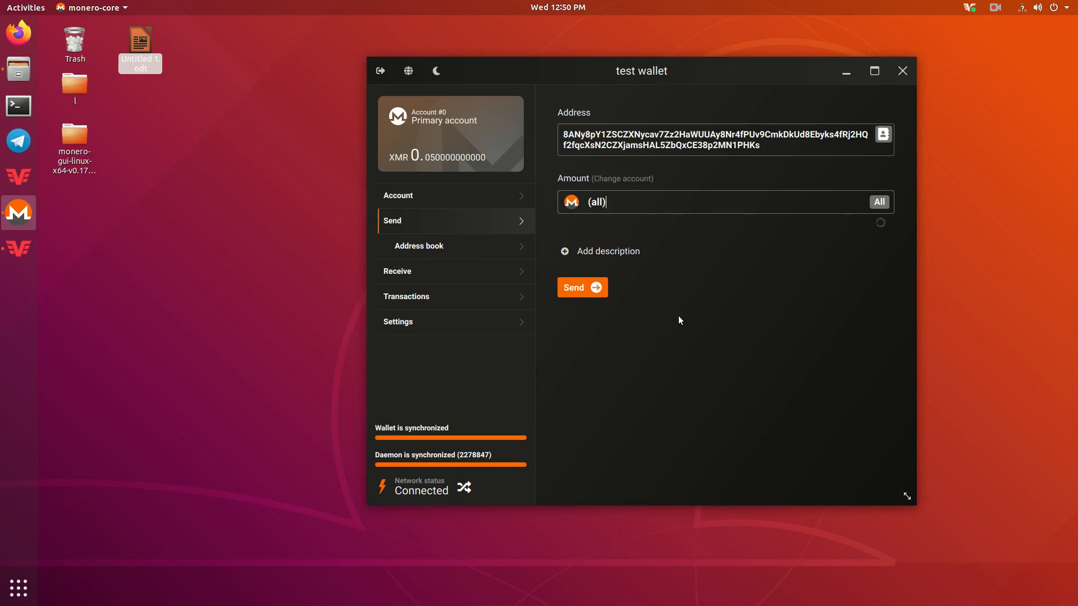
click(585, 288)
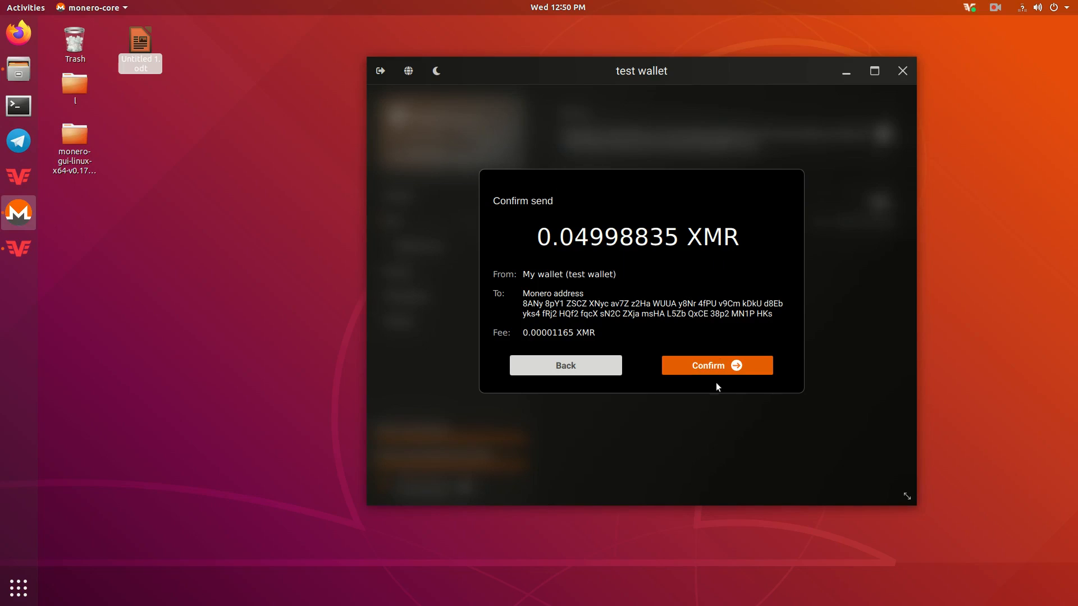
- Approve the 0.04998835 XMR transfer and authorize it with the wallet password
click(713, 366)
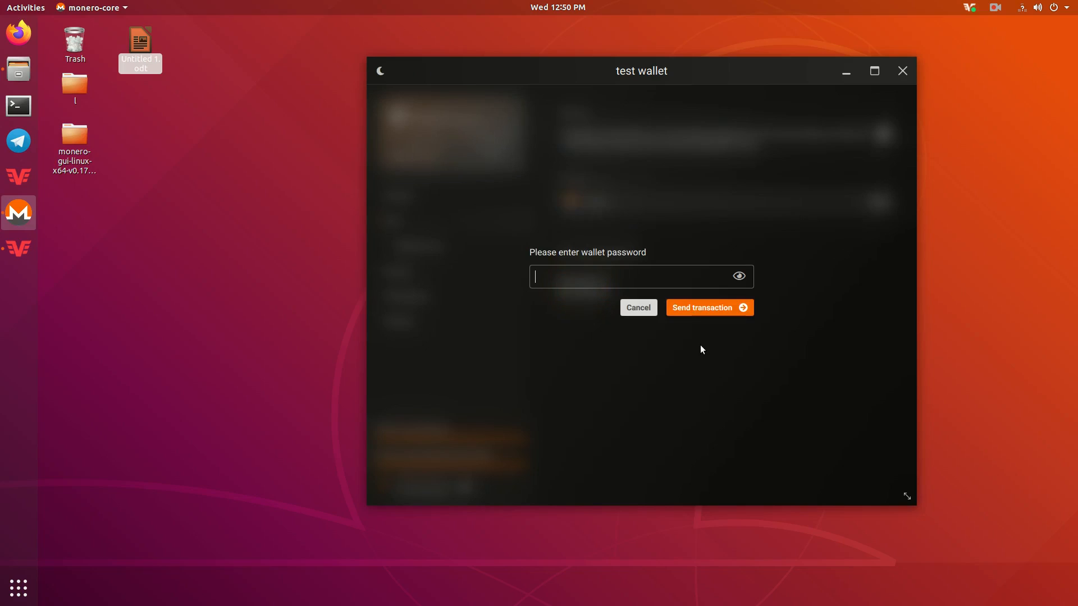
text(••••)
click(730, 308)
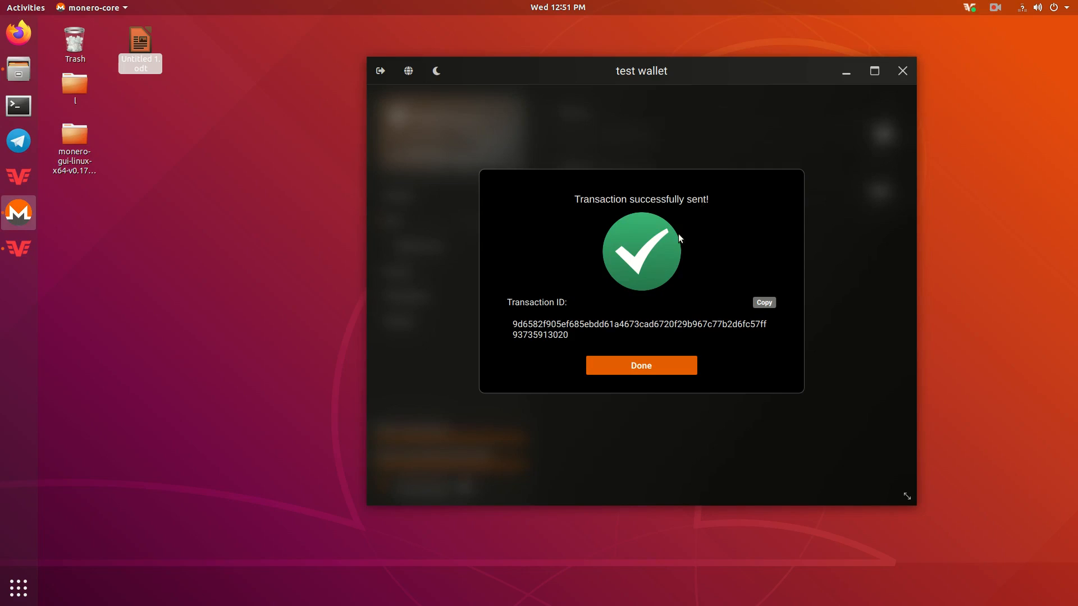
- Copy the new transaction ID and close the 'Transaction successfully sent!' dialog
drag(514, 324, 565, 335)
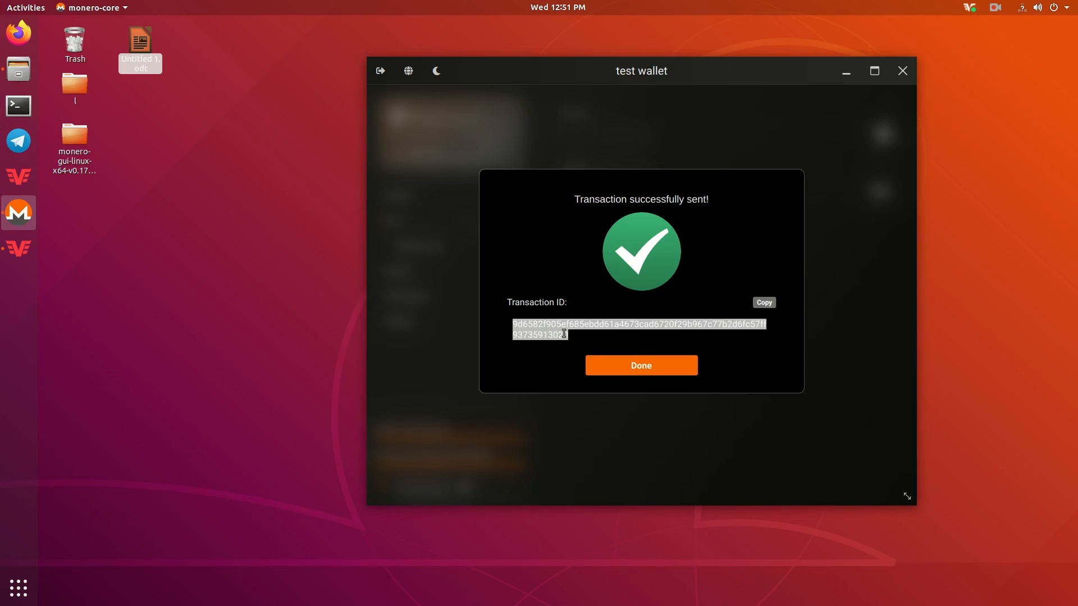
click(521, 329)
drag(512, 324, 564, 336)
click(563, 336)
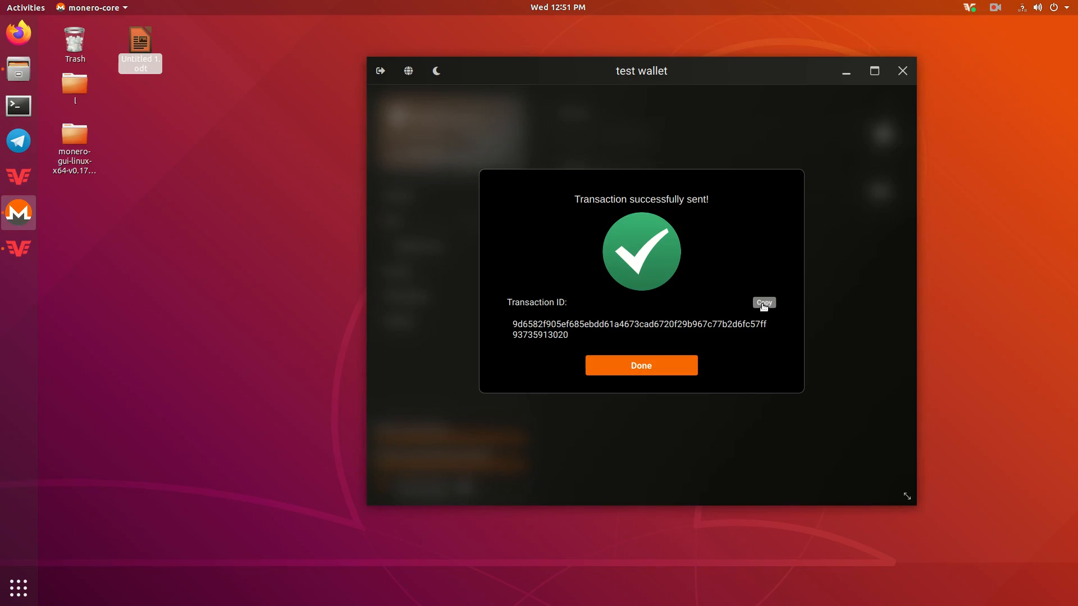
click(665, 365)
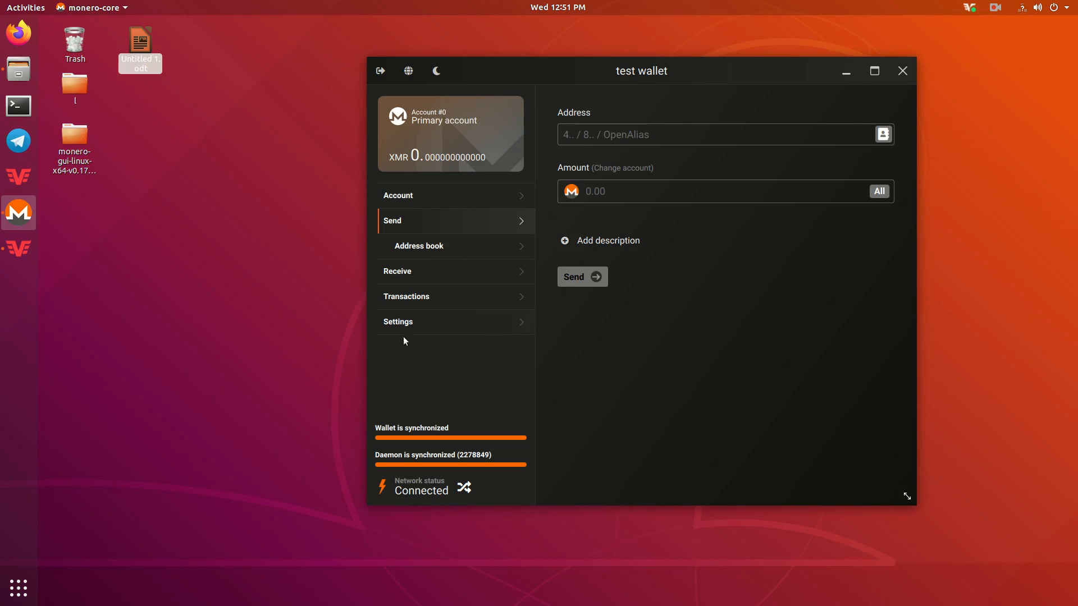
- Check the account overview and history, switching the current account between #0 and #1
click(414, 205)
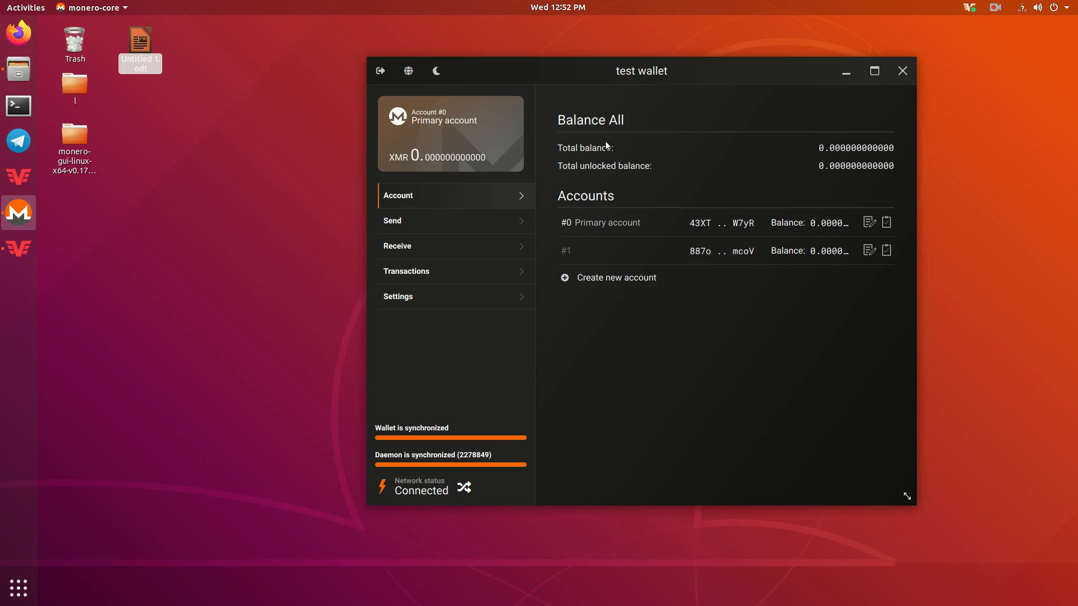
click(416, 276)
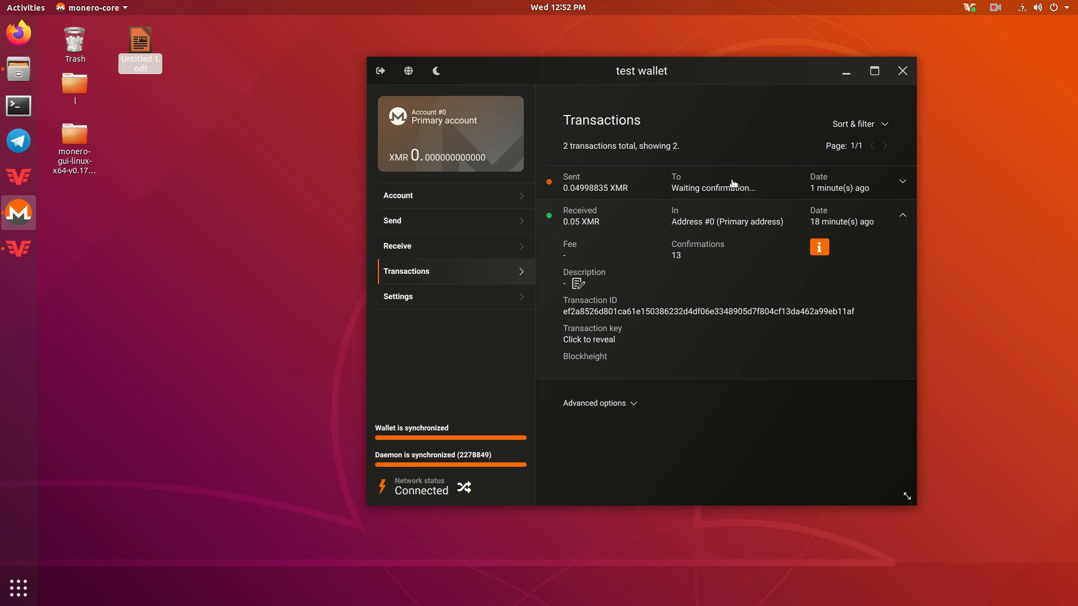
click(471, 194)
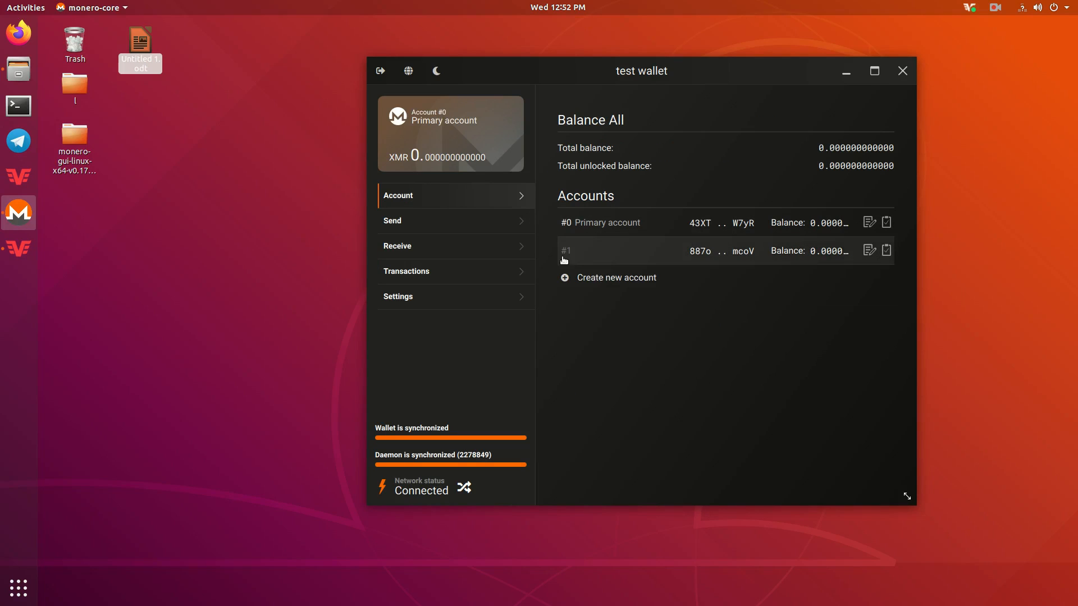
click(616, 255)
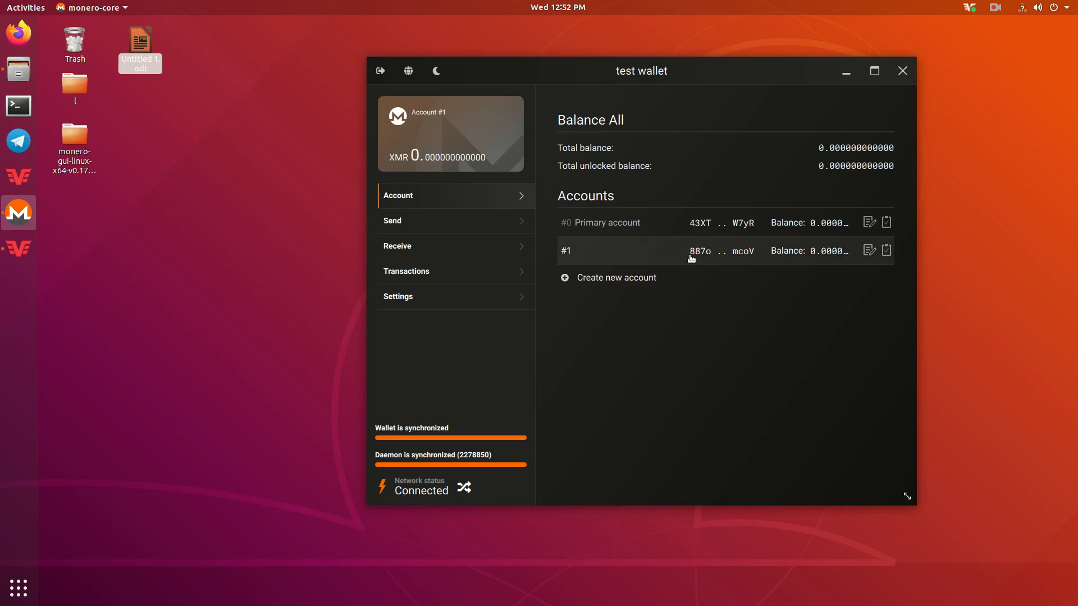
click(674, 236)
click(674, 243)
click(674, 225)
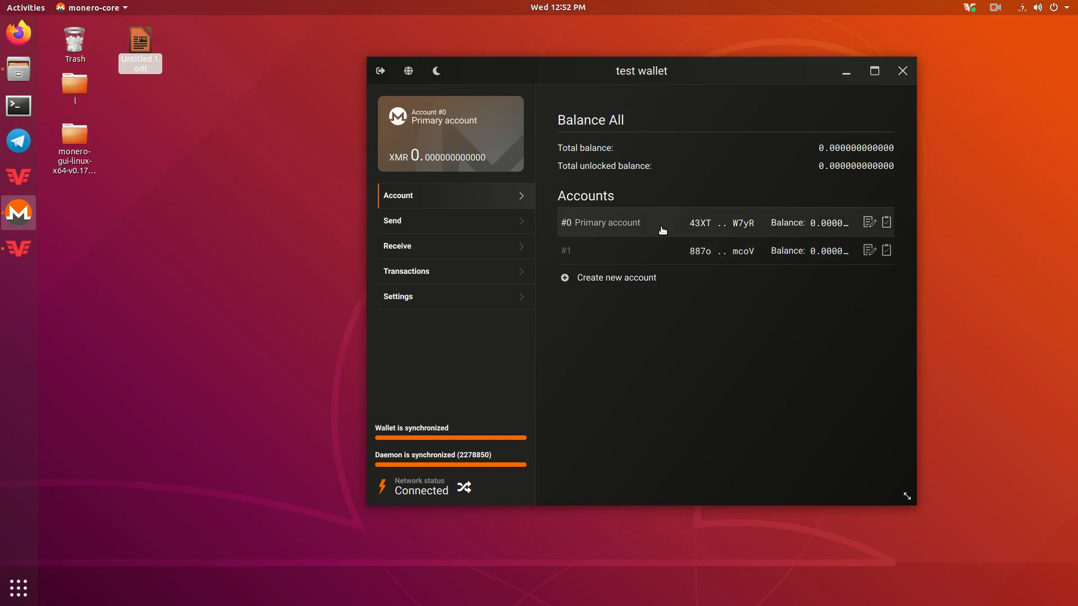
click(658, 248)
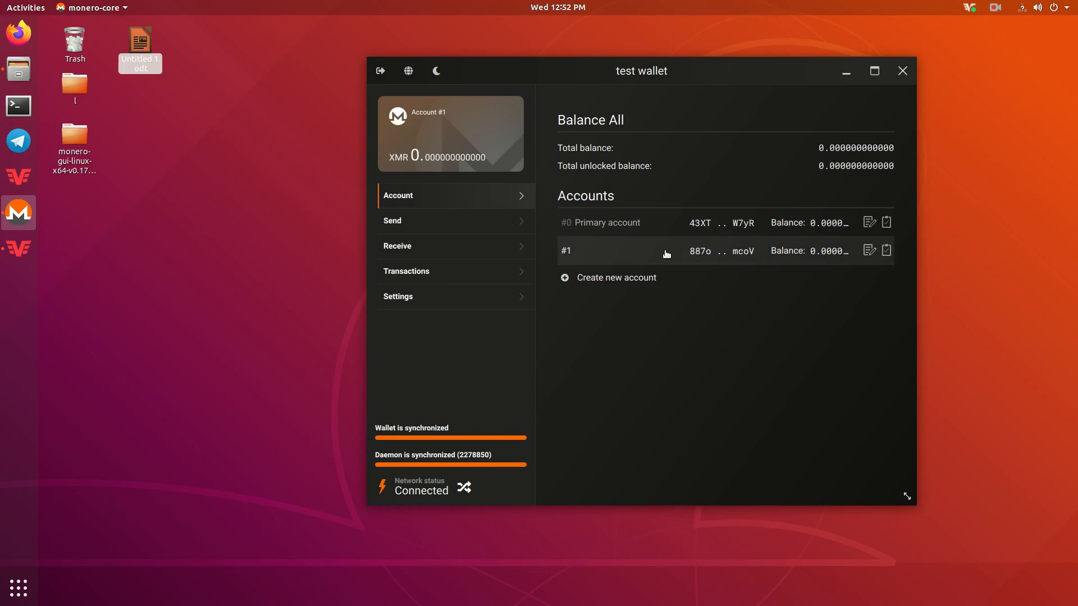
- View account #1's history, Send and Receive pages, make Primary current, then open Settings
click(408, 272)
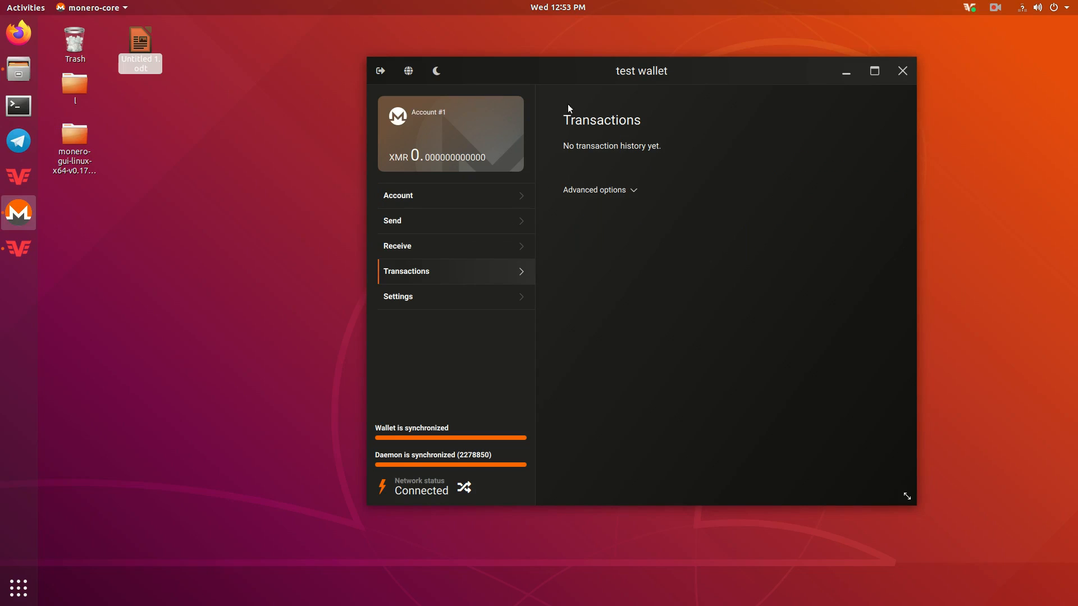
click(421, 227)
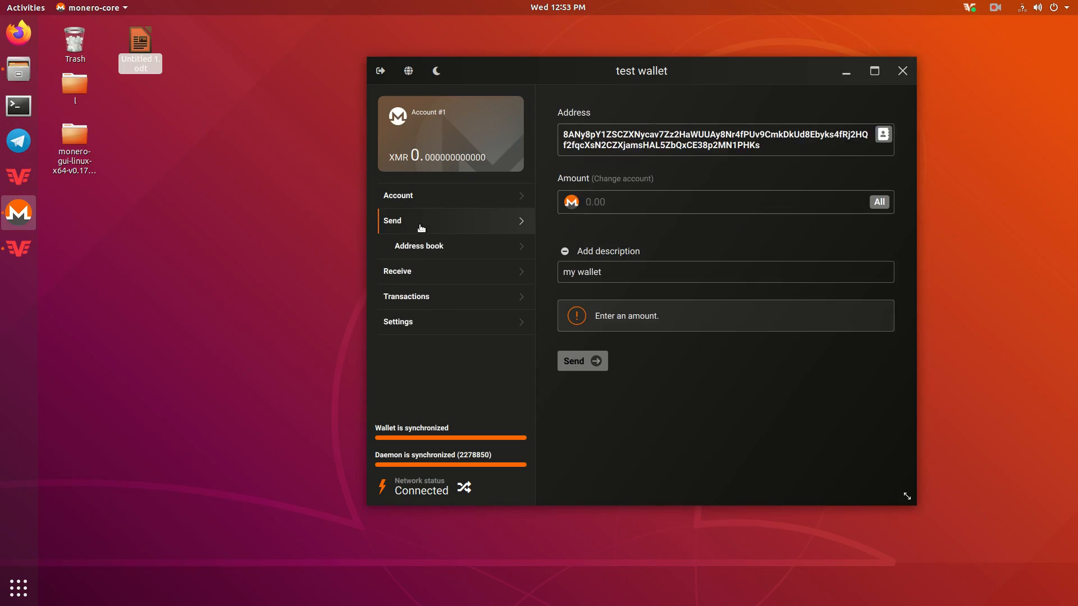
click(418, 268)
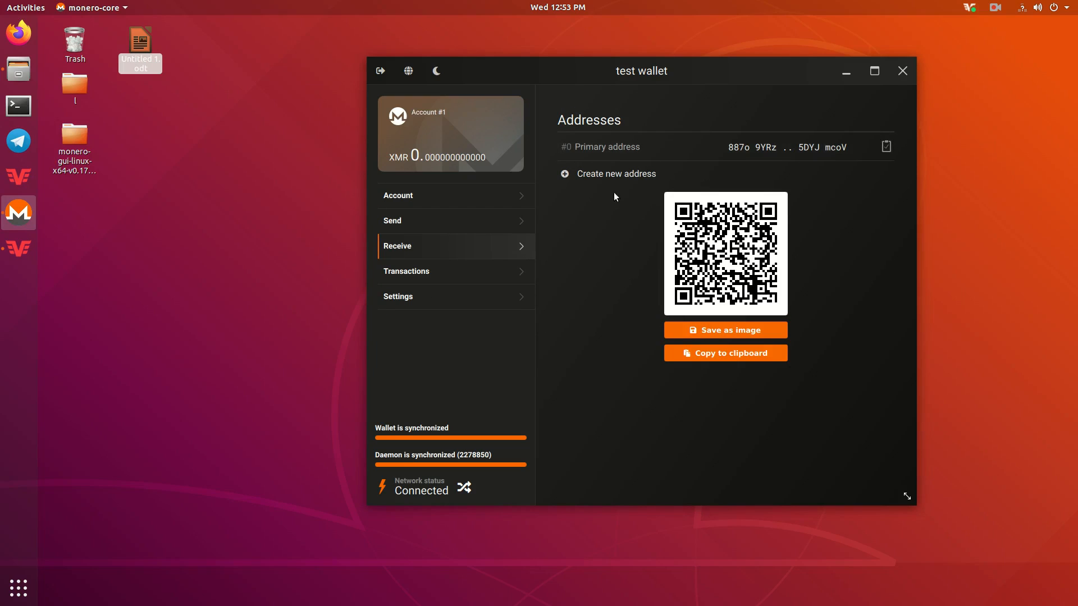
click(422, 193)
click(638, 225)
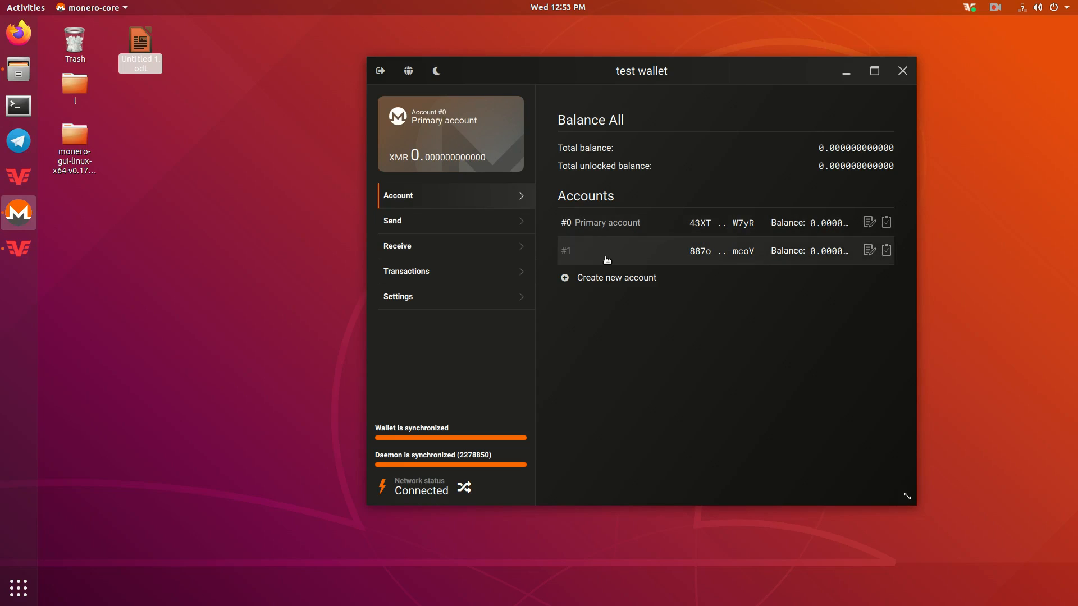
click(420, 297)
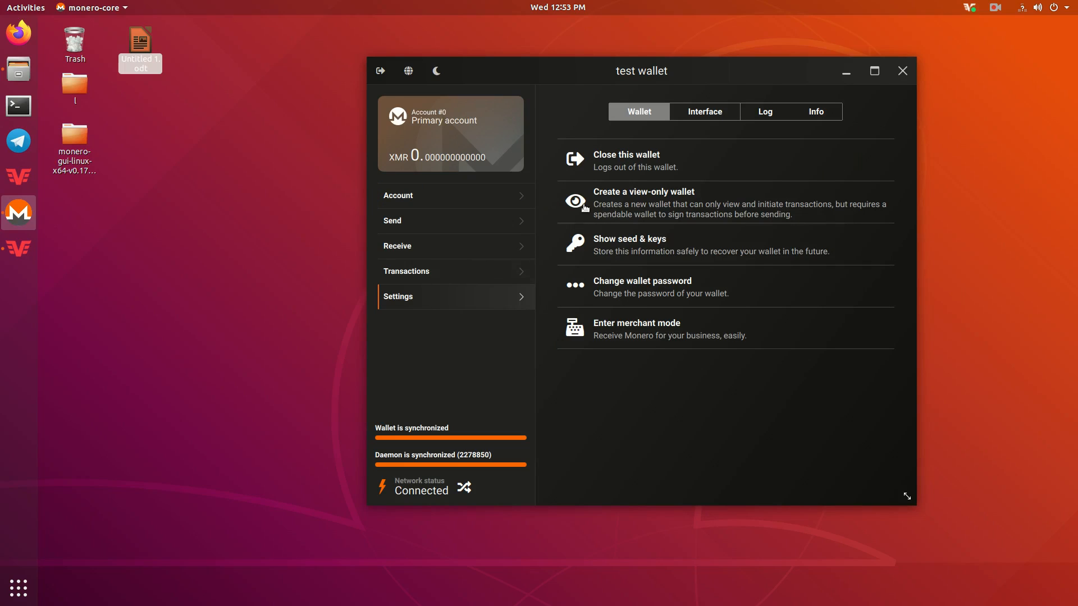
- Reveal the seed and keys with the wallet password and select the mnemonic seed
click(663, 247)
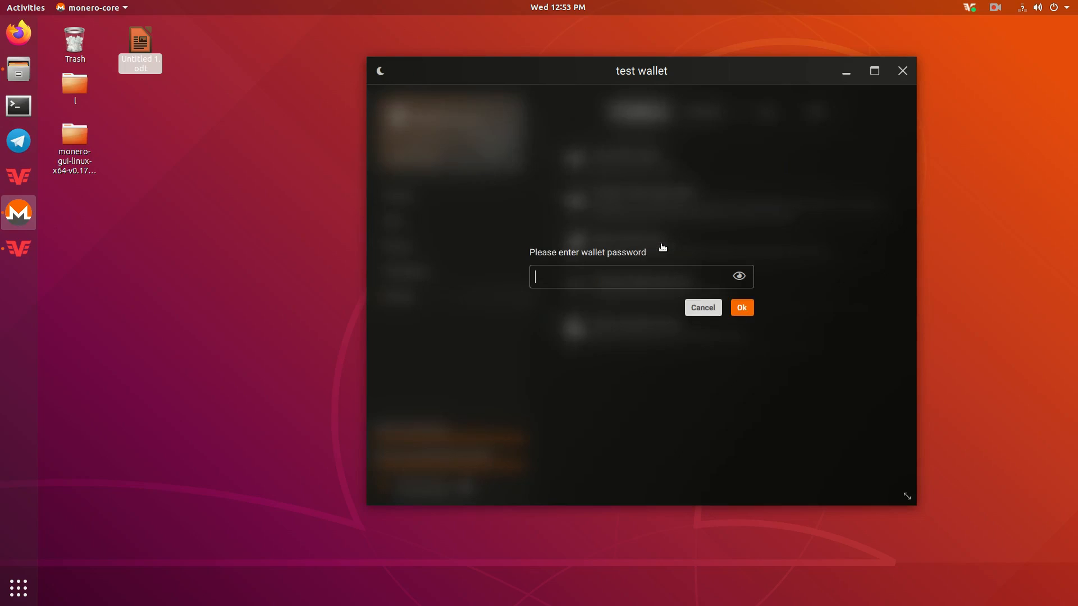
text(••••)
key(Return)
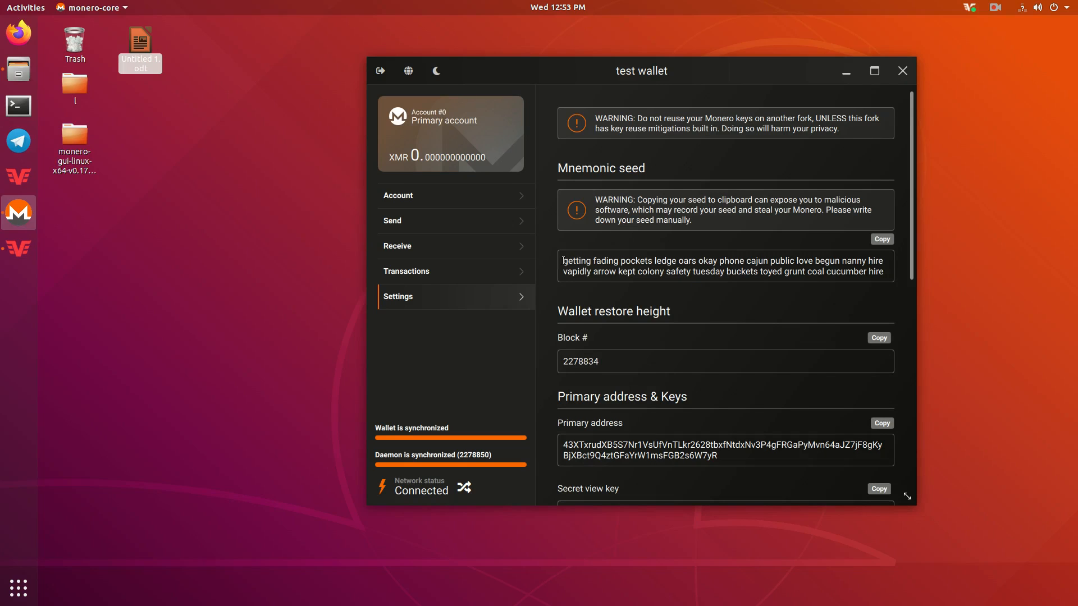
scroll(559, 261, down, 2)
drag(560, 191, 904, 213)
click(787, 197)
scroll(785, 197, up, 2)
drag(882, 273, 736, 262)
click(782, 267)
drag(882, 271, 564, 265)
- Briefly open Transactions, then return to Settings and show the seed and keys again
click(459, 272)
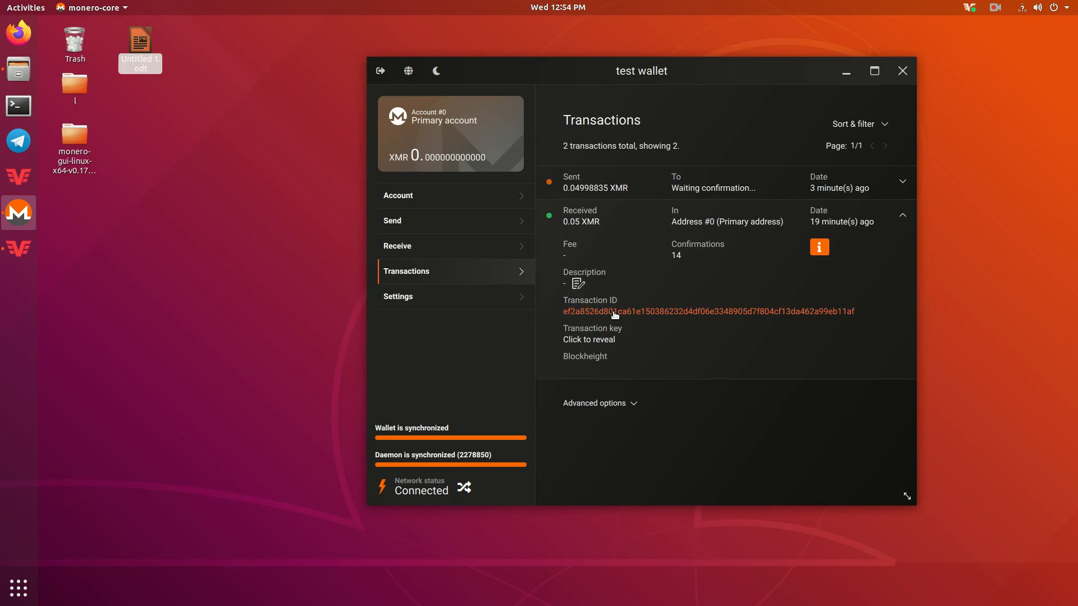
click(477, 297)
click(664, 244)
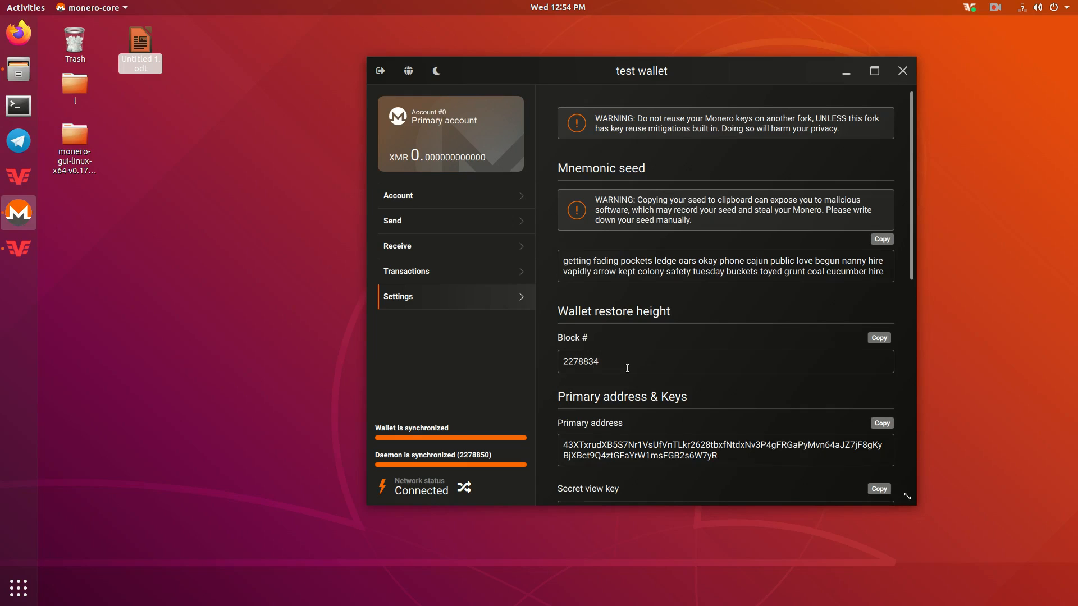
scroll(627, 368, down, 5)
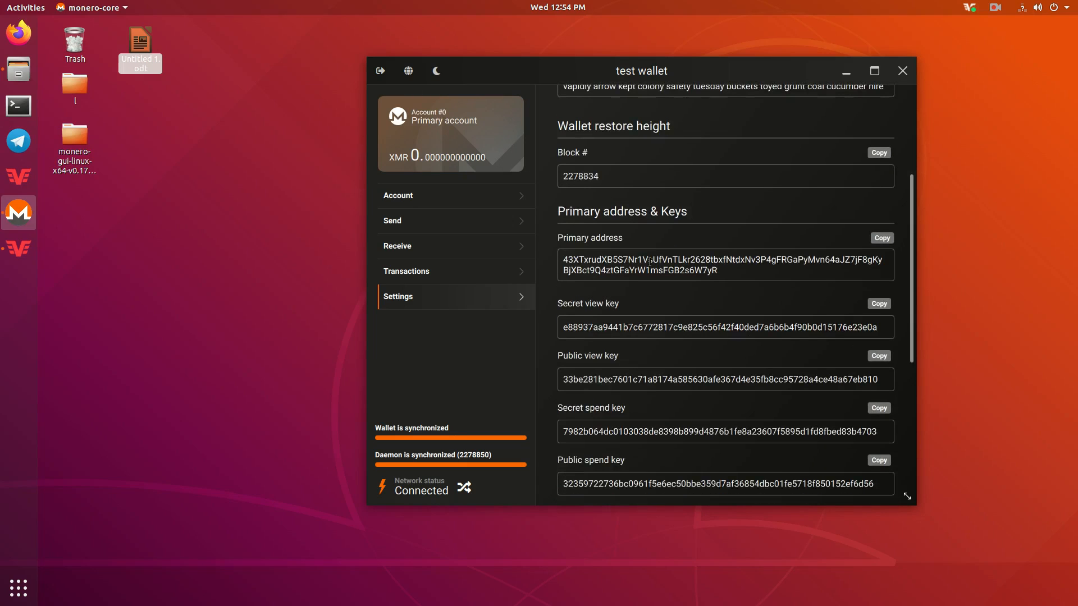
scroll(650, 262, down, 5)
scroll(652, 267, up, 3)
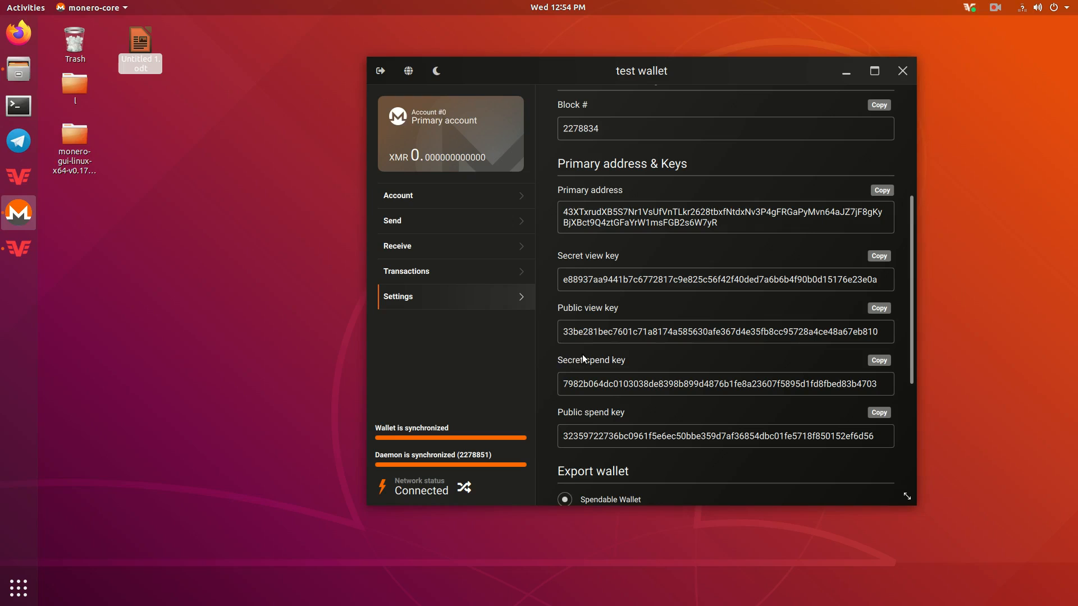
scroll(644, 352, down, 6)
scroll(642, 357, up, 7)
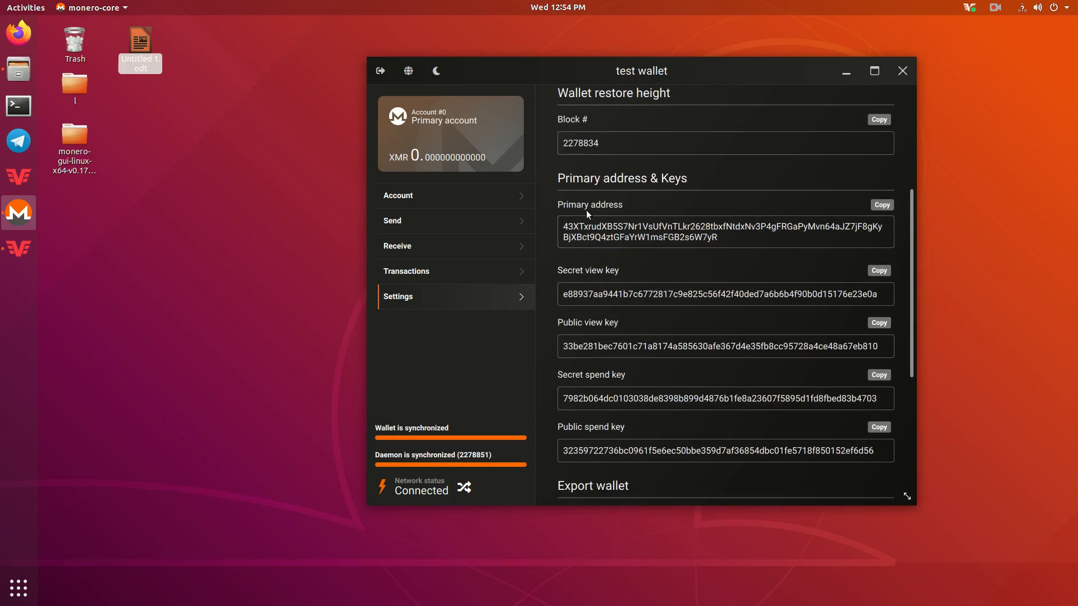
scroll(624, 185, up, 3)
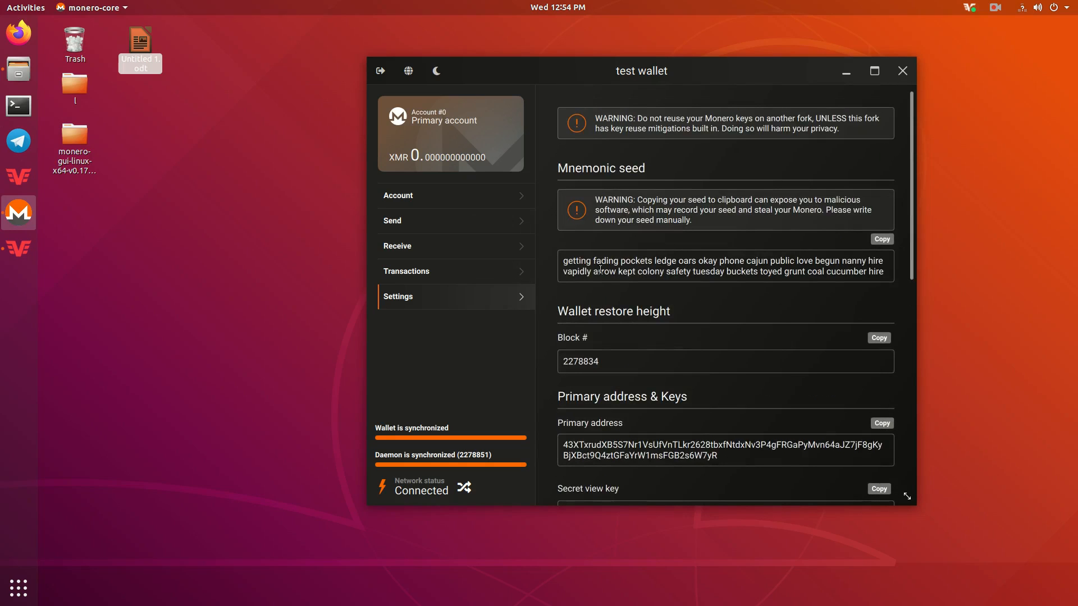
- Select the mnemonic seed words, then view the Receive page and transaction history
drag(573, 261, 893, 274)
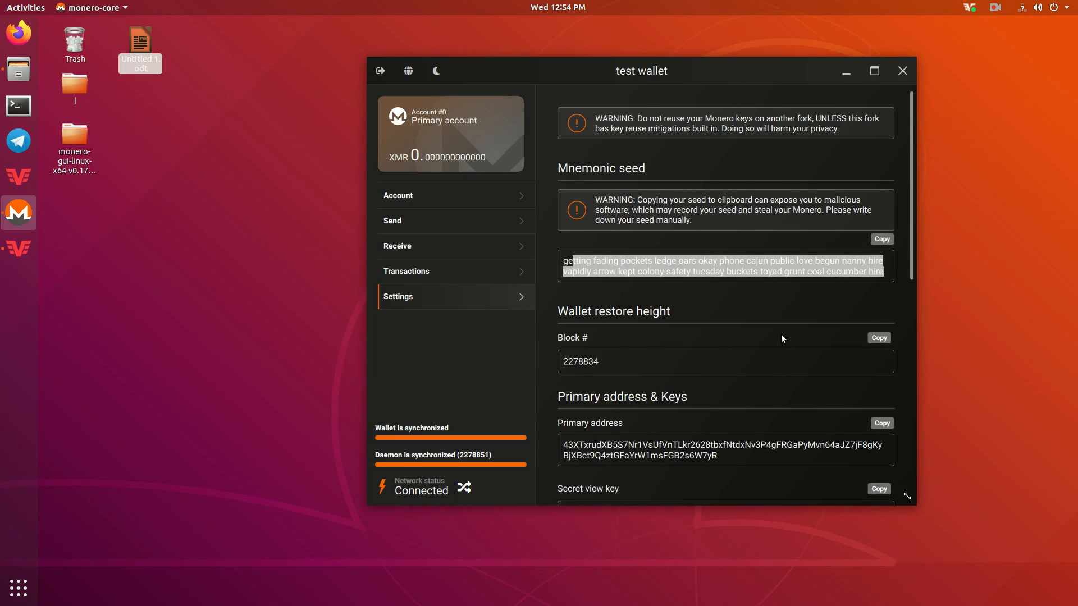
scroll(781, 338, down, 6)
scroll(774, 325, up, 1)
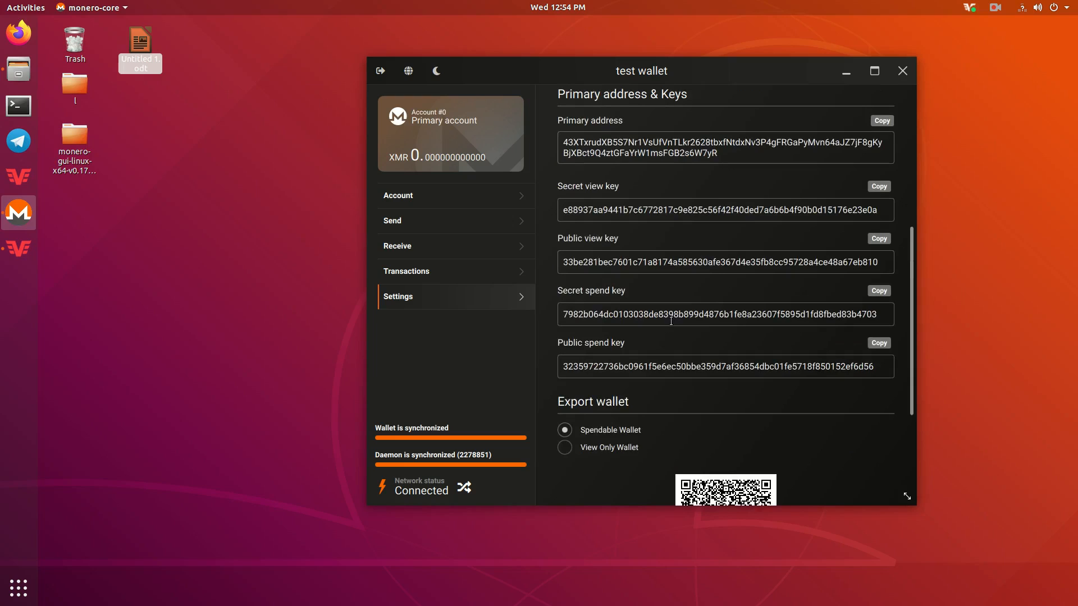
scroll(663, 324, up, 1)
scroll(663, 325, down, 1)
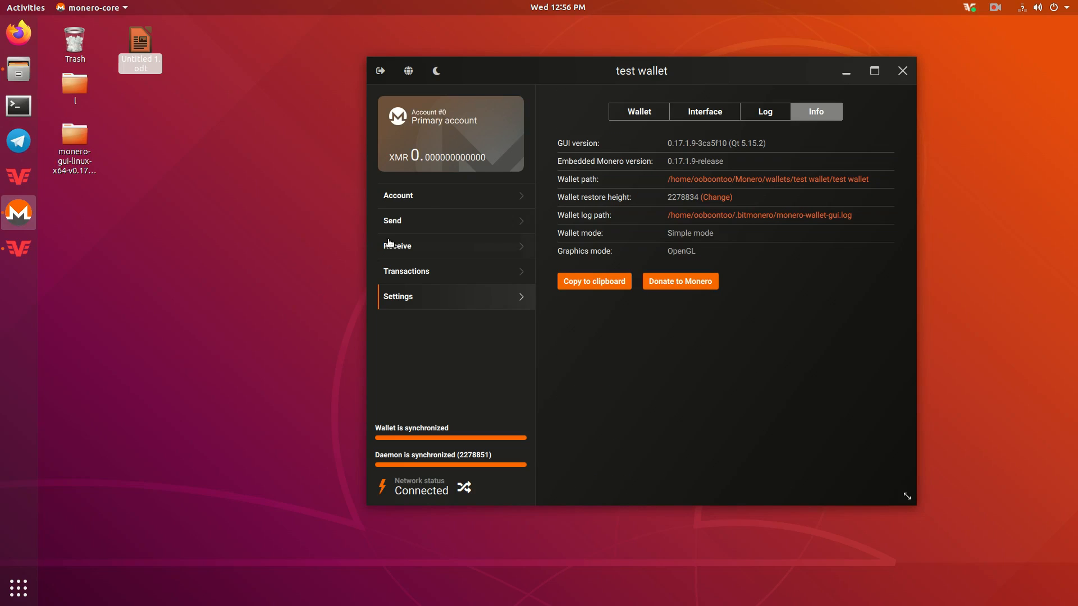
click(425, 246)
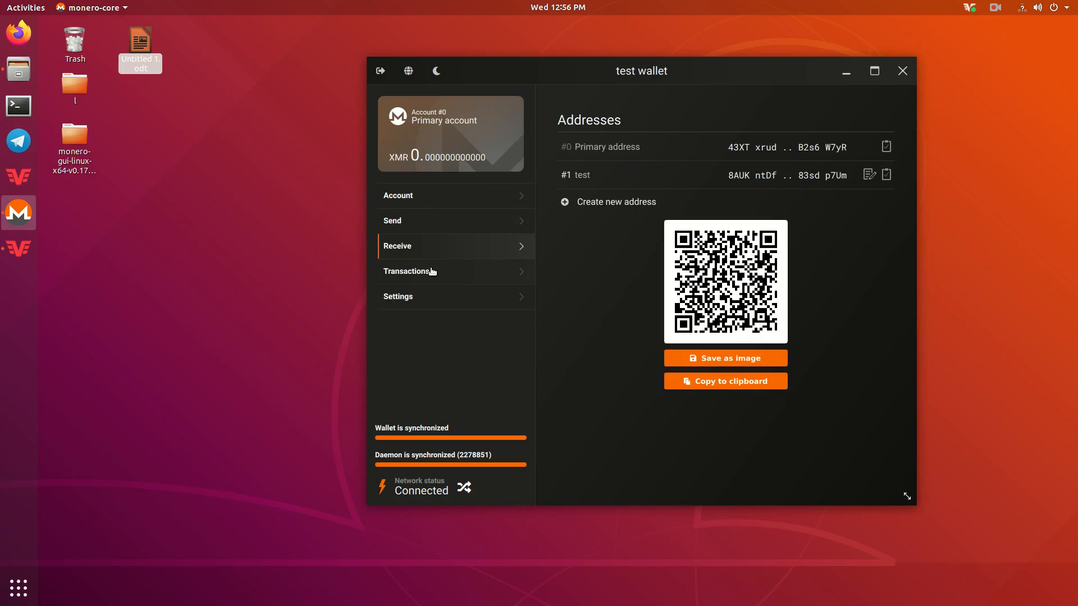
click(458, 281)
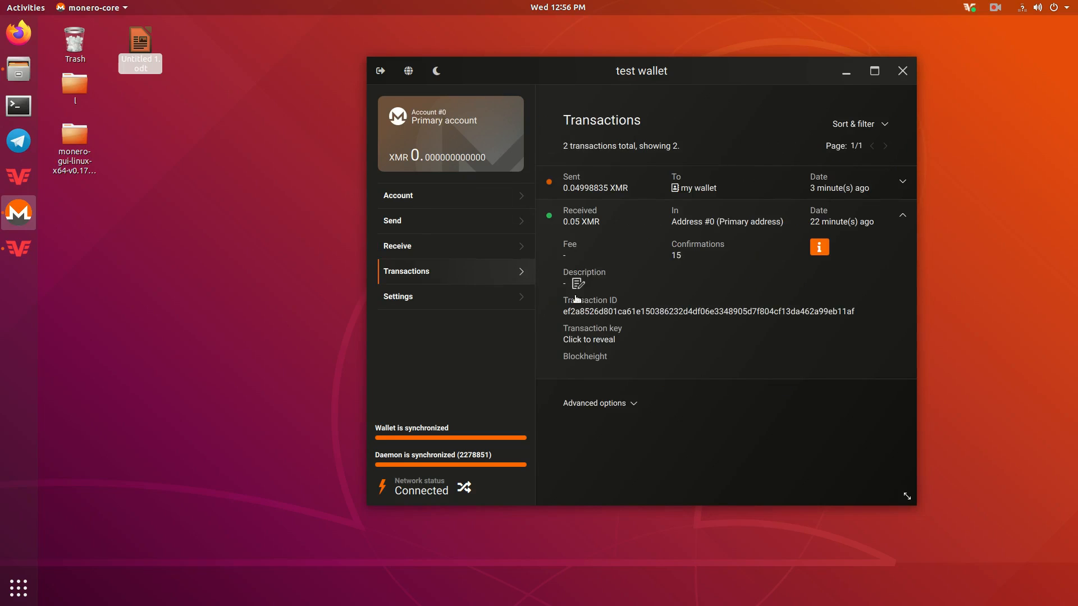